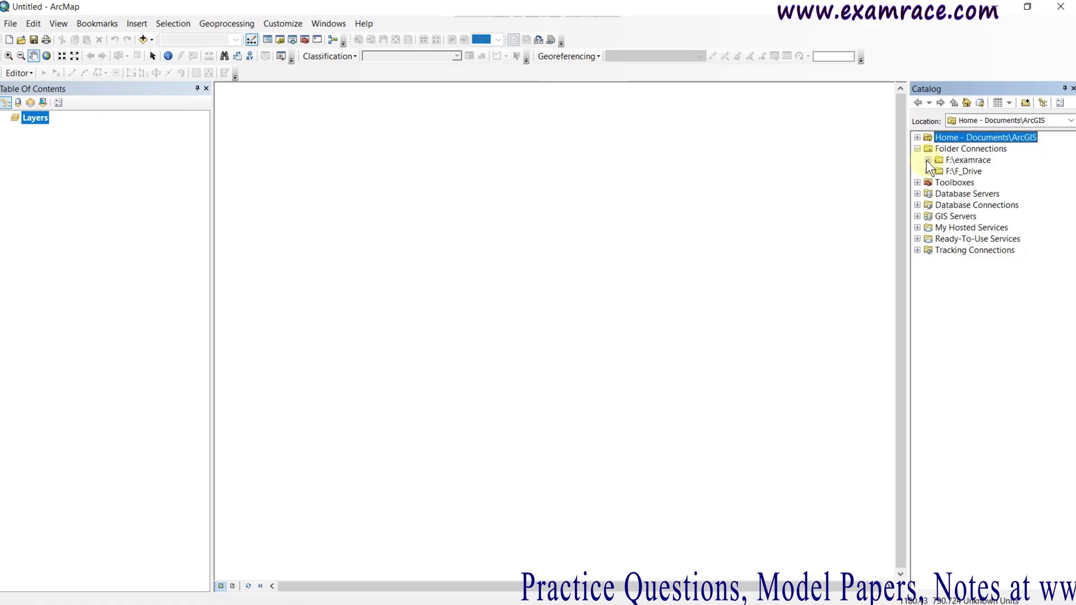
# Add Georef_EKW.tif from the Processed folder of the F:\examrace connection to the map
pyautogui.click(928, 160)
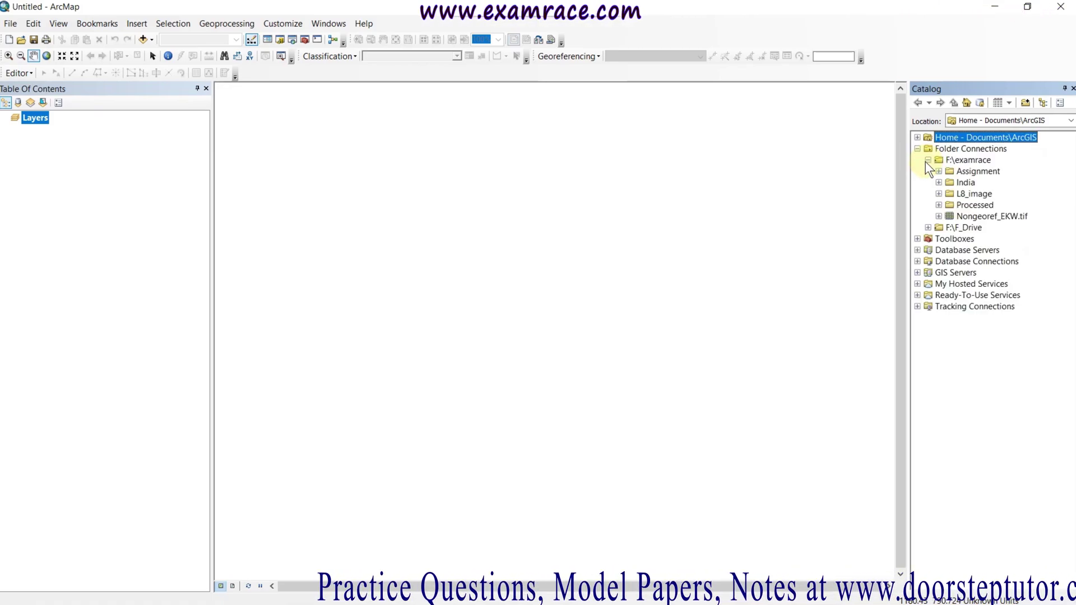
pyautogui.click(939, 205)
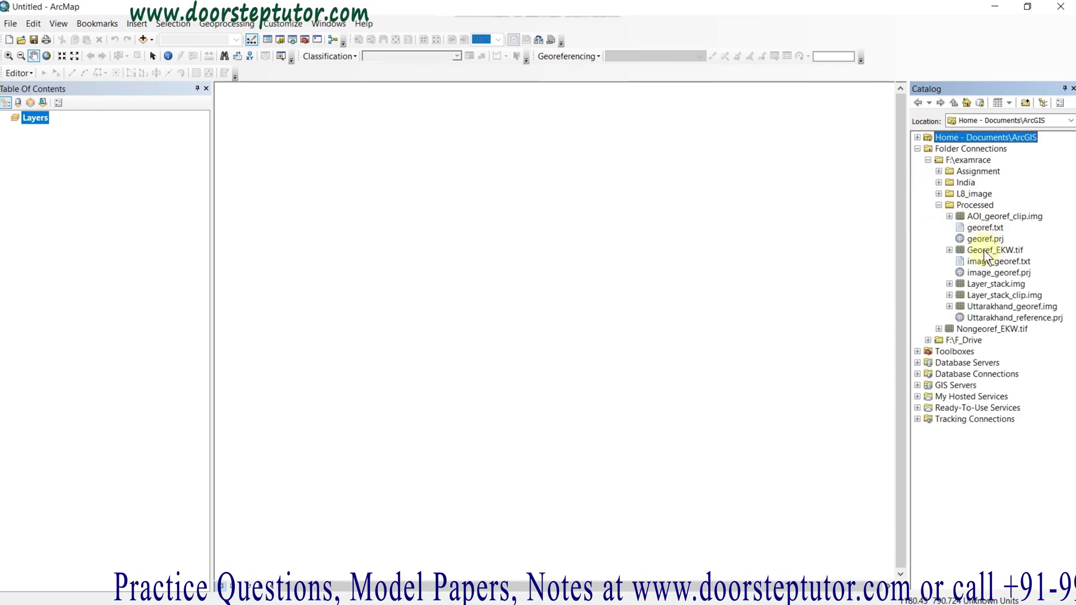
pyautogui.moveTo(983, 250); pyautogui.dragTo(716, 188)
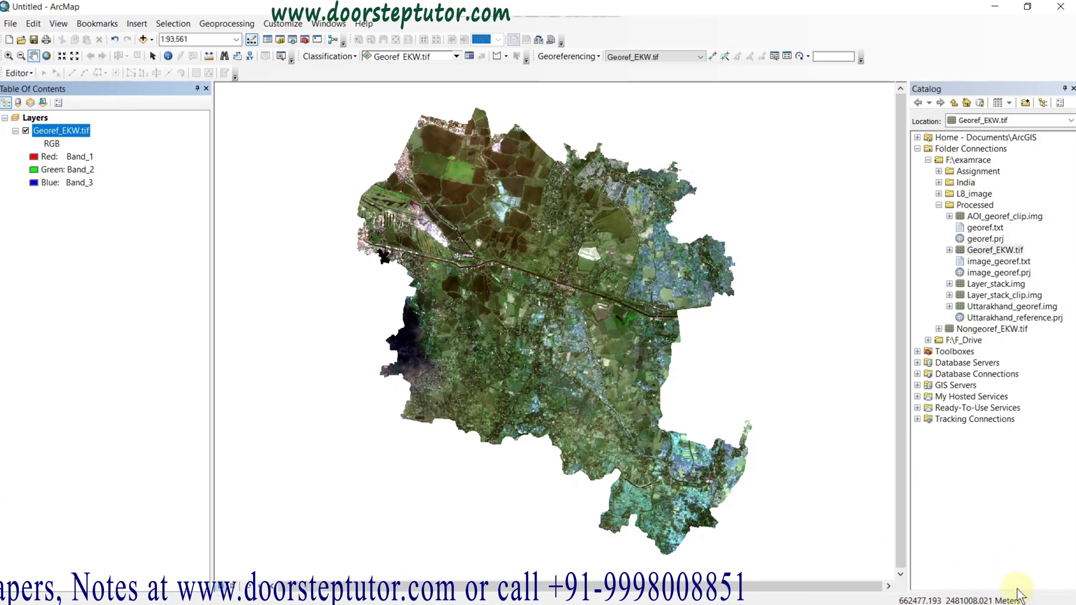
# Check the spatial reference of the Georef_EKW.tif layer in its source properties, and close the dialog
pyautogui.rightClick(81, 140)
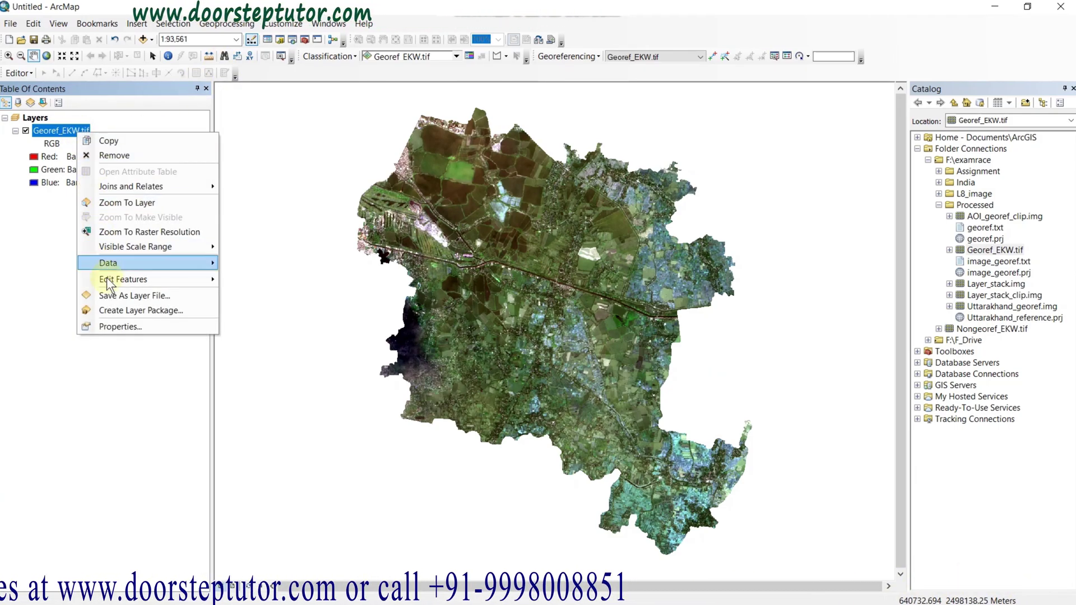
pyautogui.click(101, 324)
pyautogui.scroll(-10, 469, 241)
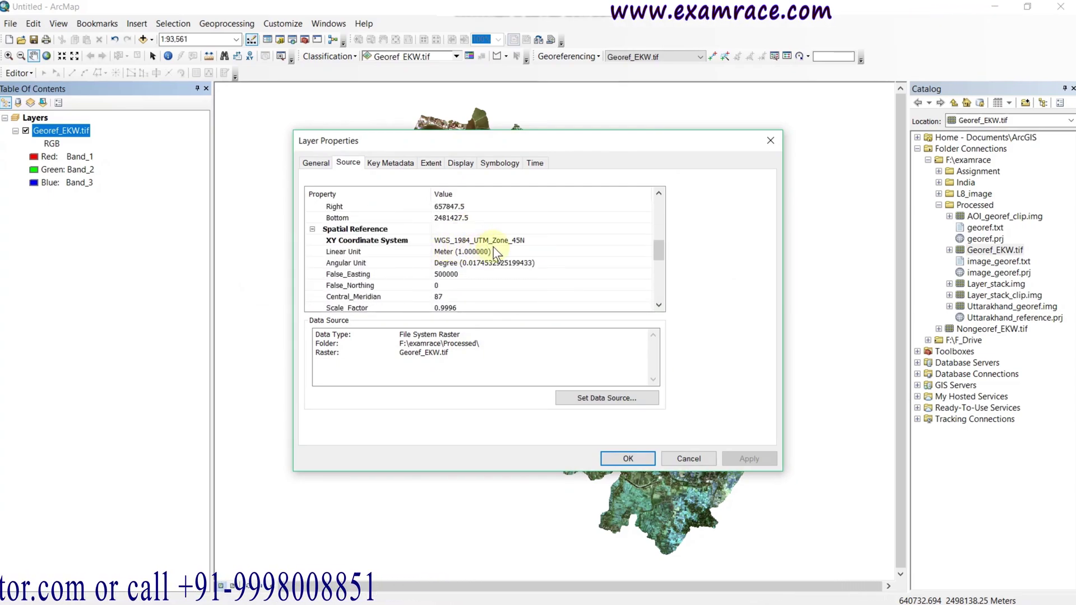
pyautogui.click(770, 142)
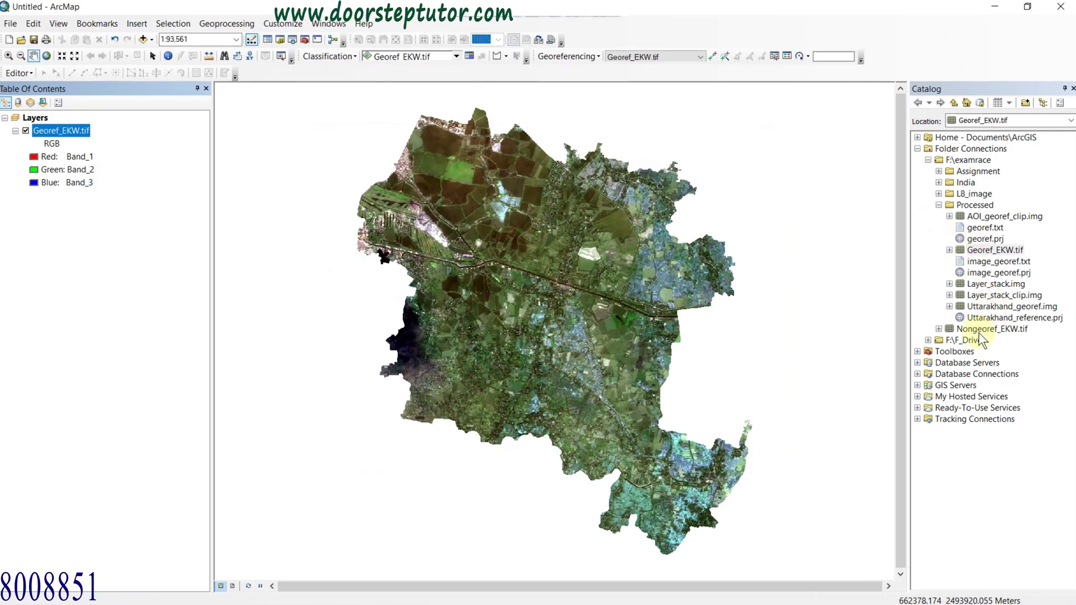
# Add Nongeoref_EKW.tif from the F:\examrace folder to the map and dismiss the spatial reference warning
pyautogui.moveTo(981, 331); pyautogui.dragTo(409, 183)
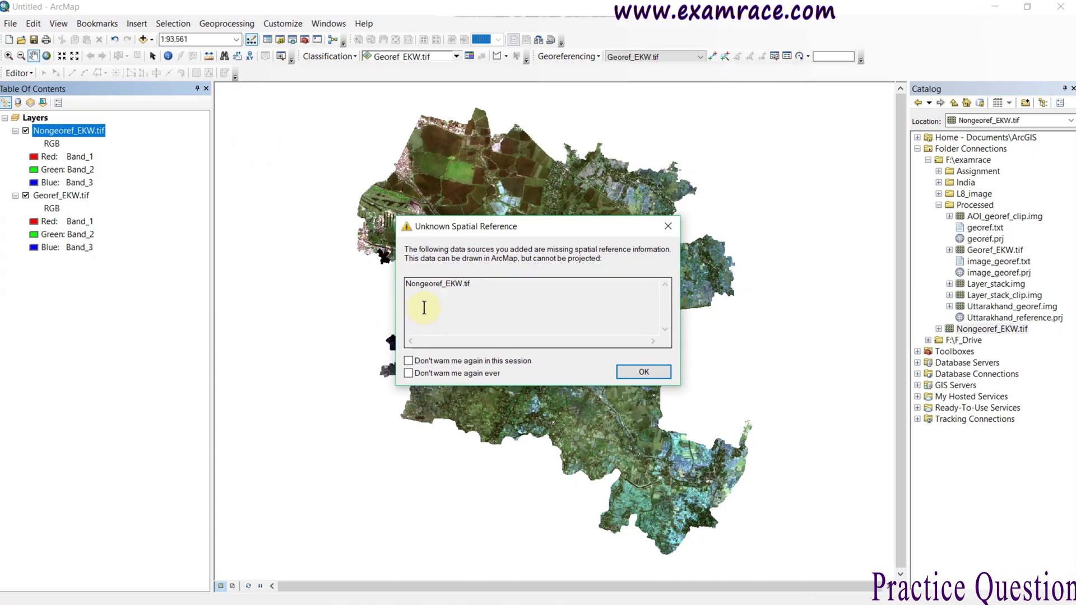
pyautogui.click(642, 372)
# Check the coordinate system entry of the Nongeoref_EKW.tif layer in its source properties, and close the dialog
pyautogui.rightClick(83, 133)
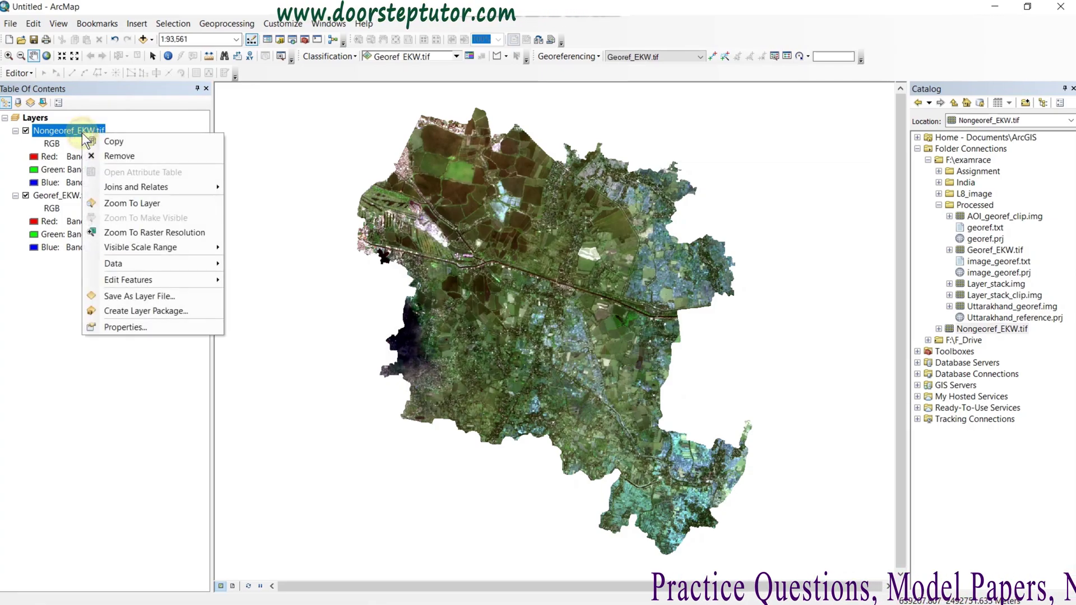
pyautogui.click(116, 327)
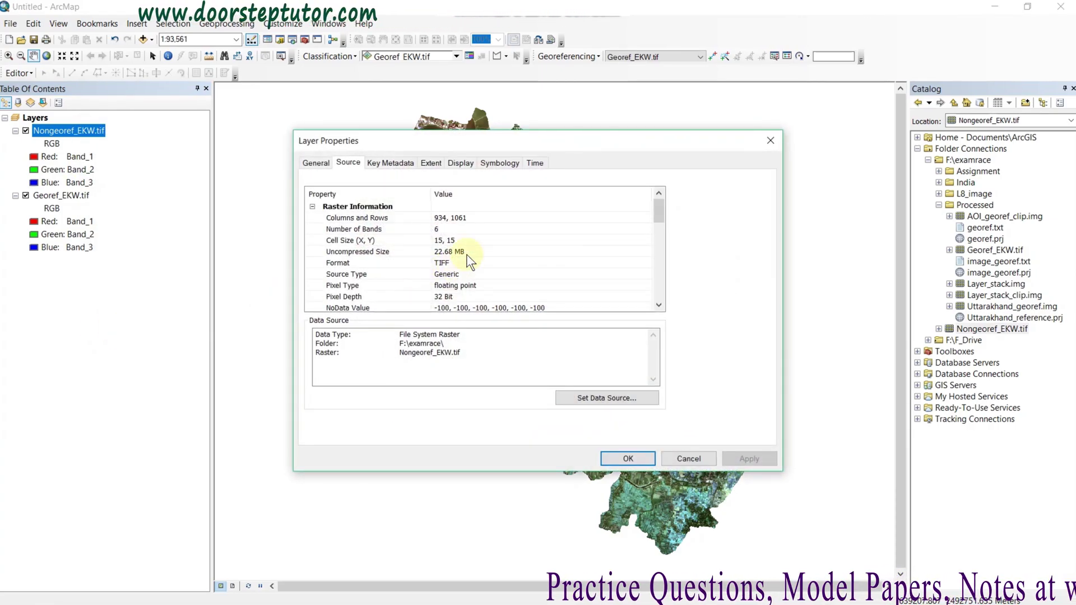
pyautogui.scroll(-6, 468, 259)
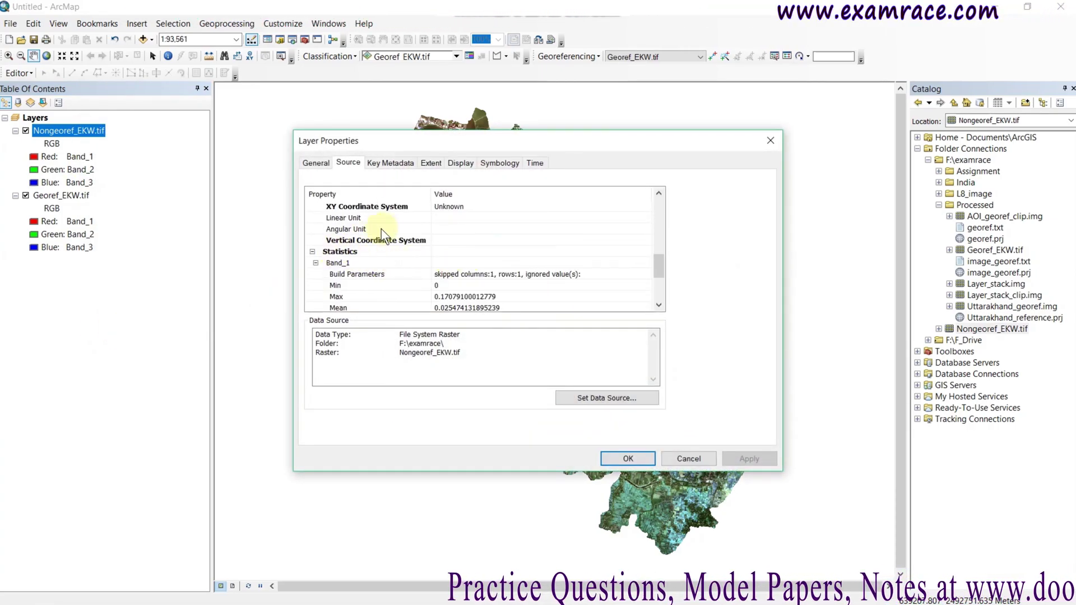
pyautogui.click(644, 460)
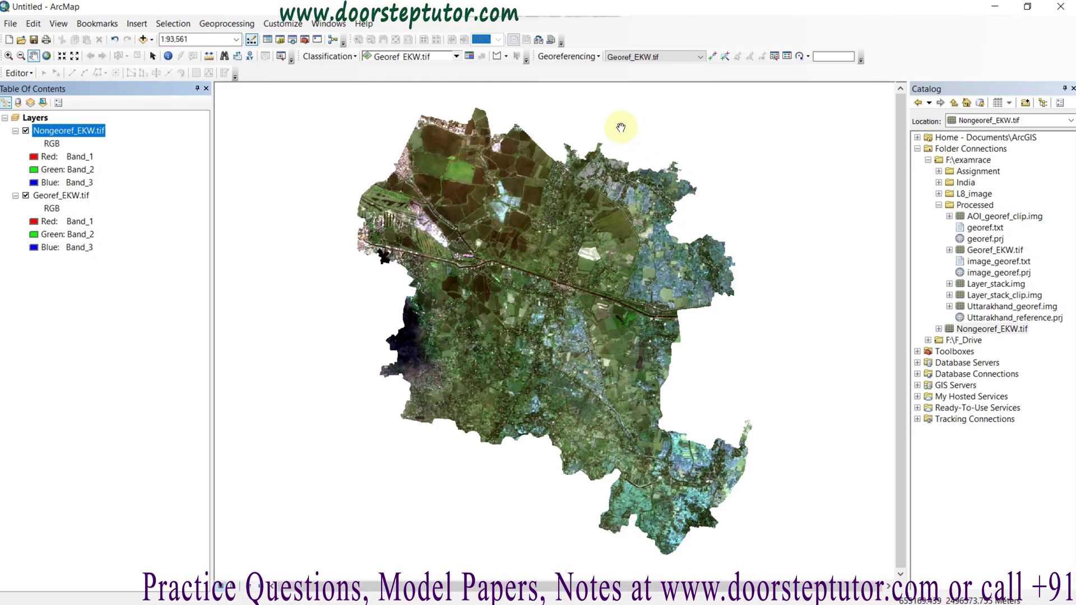
# Set Nongeoref_EKW.tif as the layer to georeference and activate the Add Control Points tool
pyautogui.click(700, 56)
pyautogui.click(685, 70)
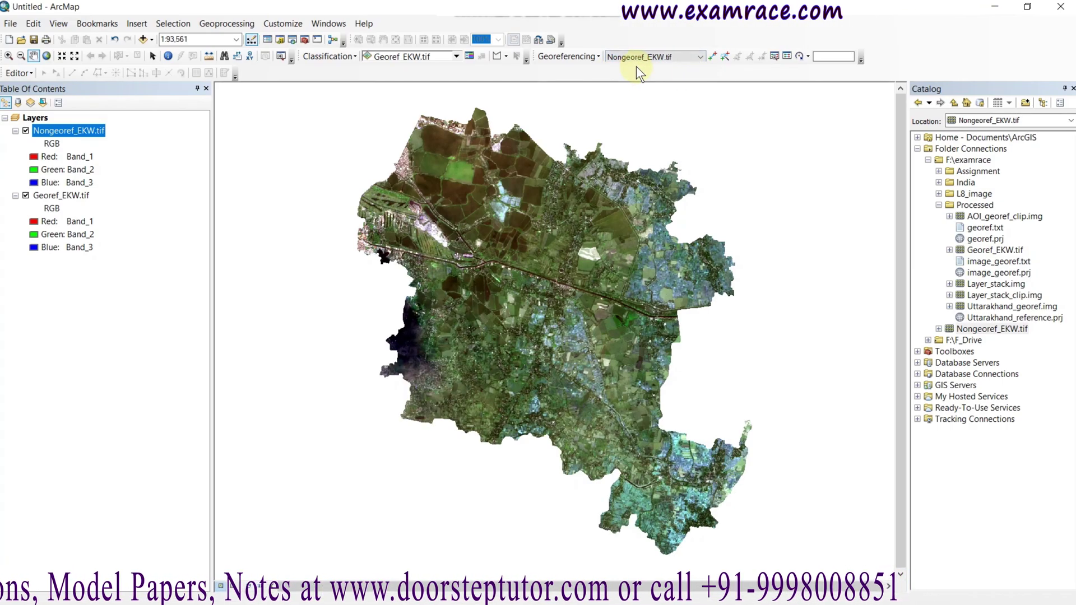
pyautogui.click(712, 56)
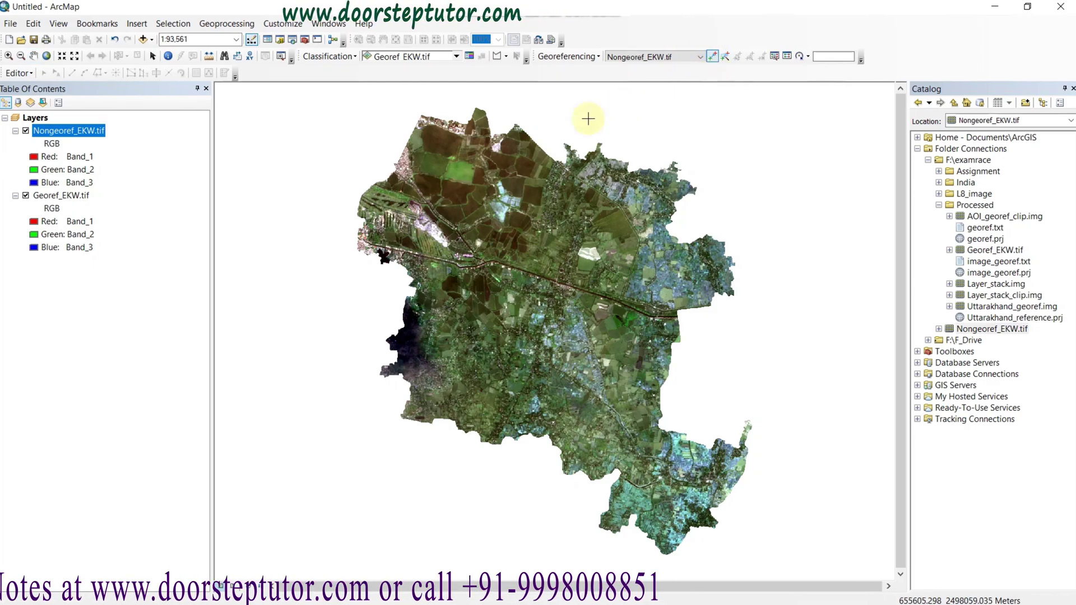
# Link the first control point at the central road junction from Nongeoref_EKW.tif to the same spot in Georef_EKW.tif, showing only one layer at a time
pyautogui.click(26, 195)
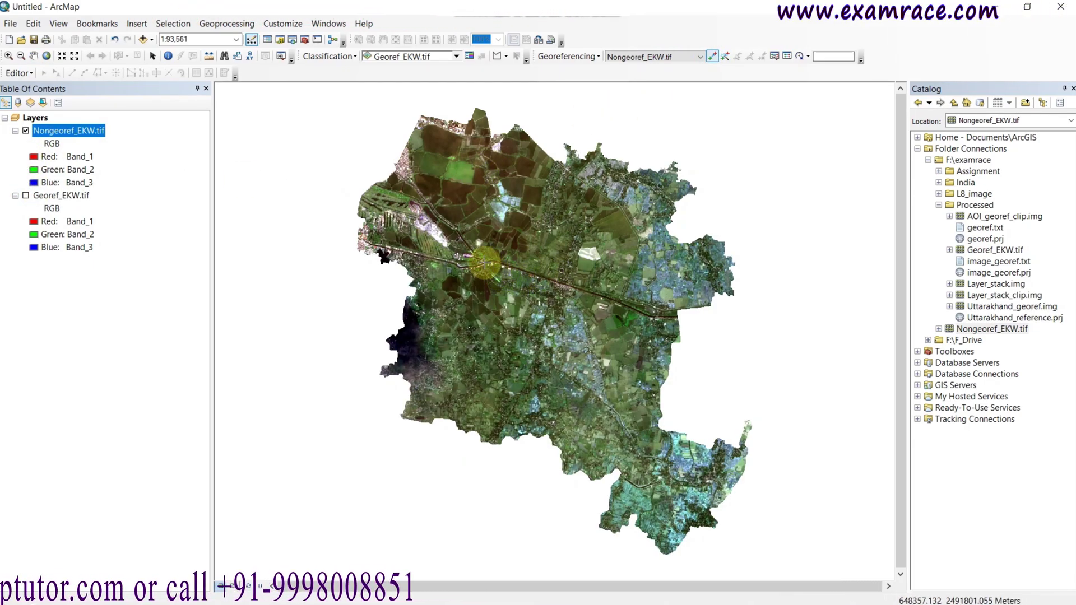
pyautogui.scroll(-3, 484, 262)
pyautogui.scroll(-4, 484, 262)
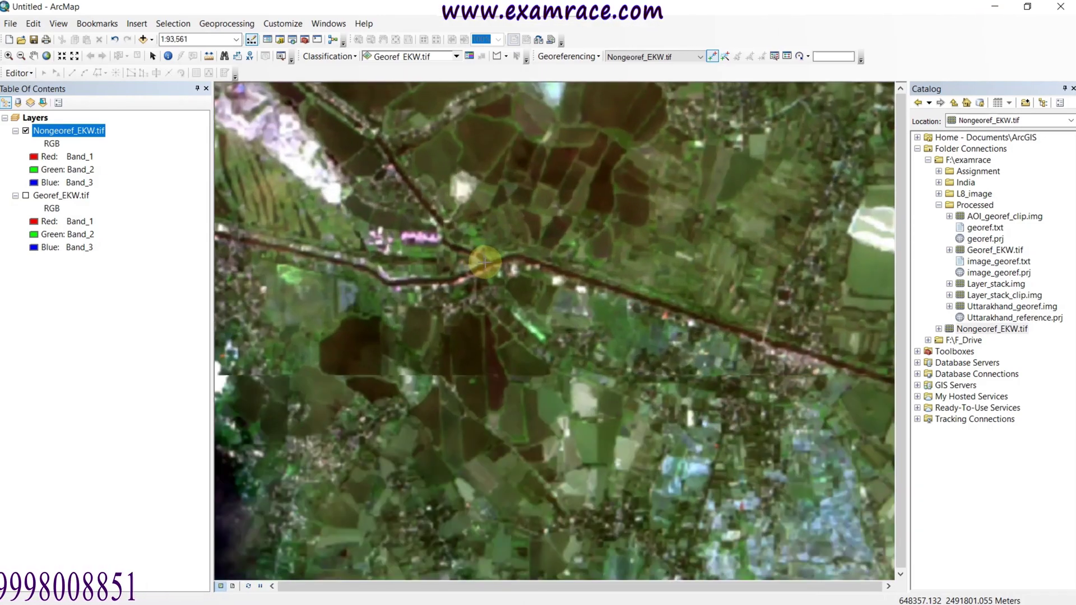
pyautogui.scroll(-5, 485, 262)
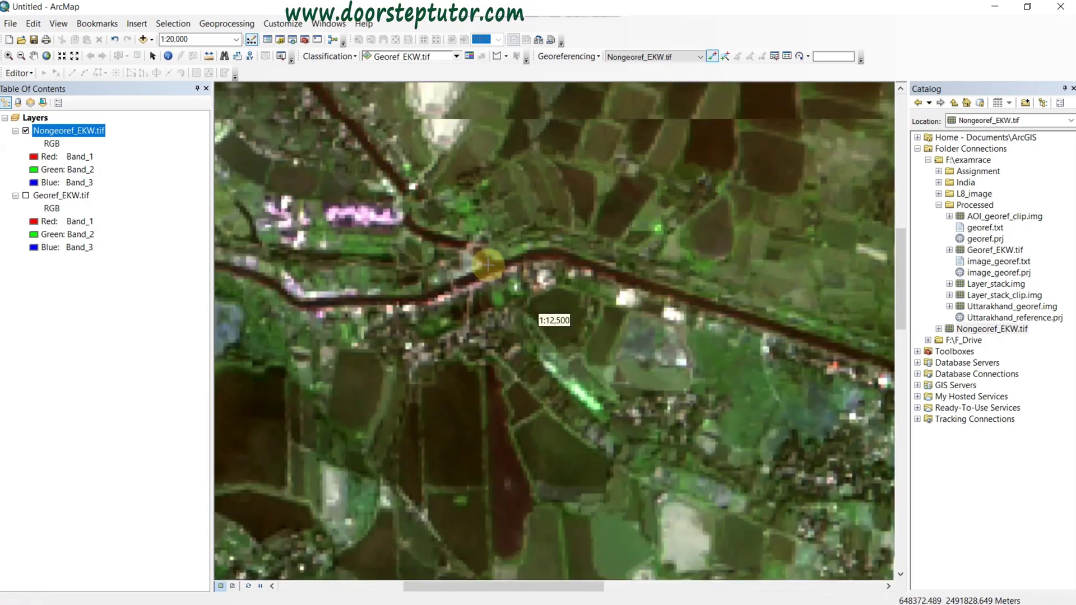
pyautogui.scroll(-3, 488, 265)
pyautogui.click(494, 268)
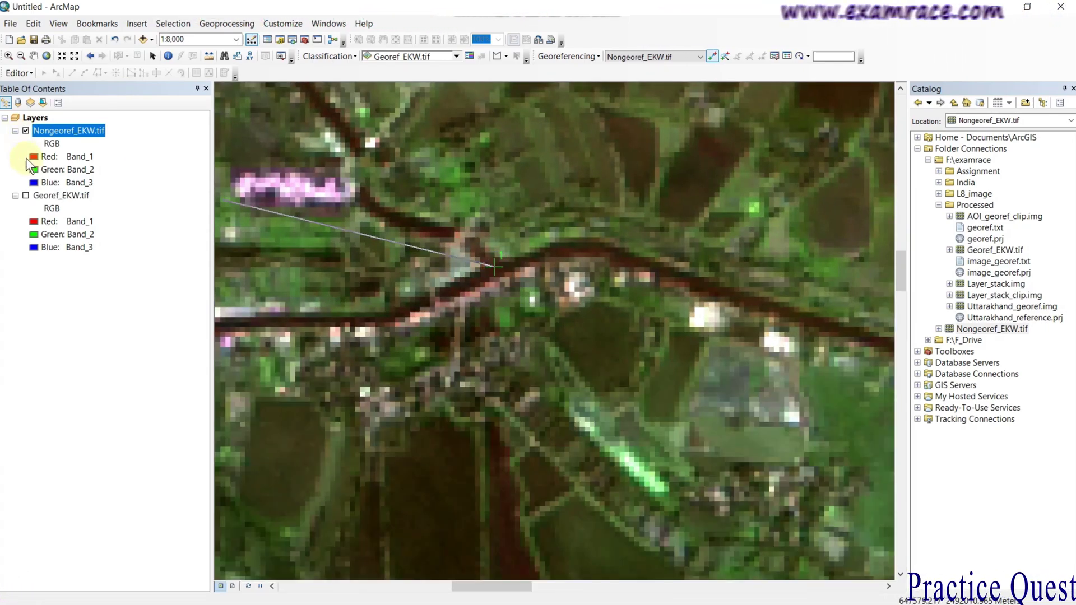
pyautogui.click(26, 131)
pyautogui.click(25, 195)
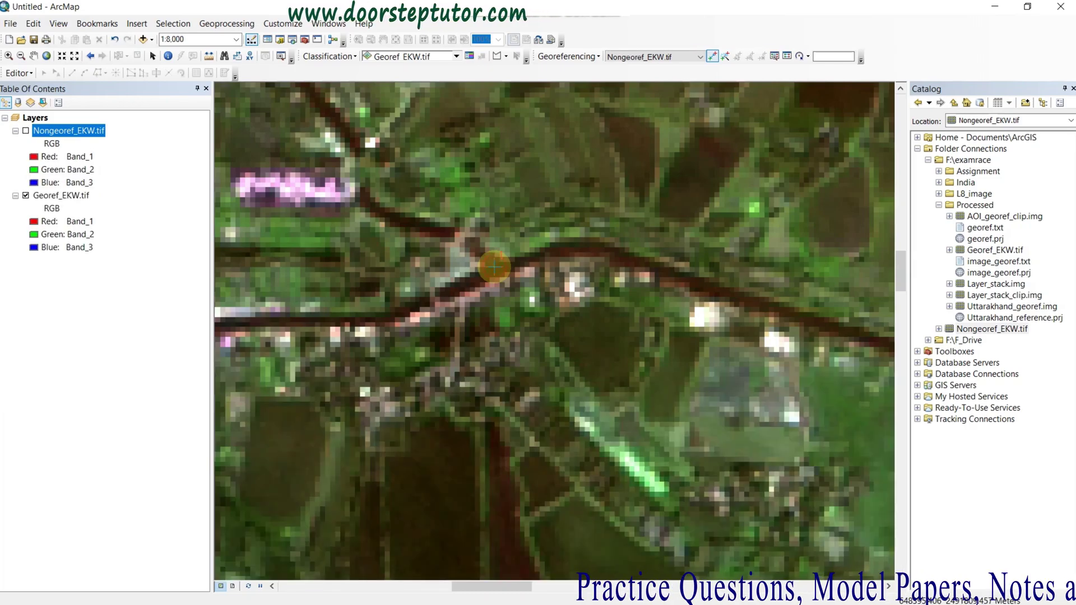
pyautogui.click(493, 267)
# Place the second control point on Nongeoref_EKW.tif at the field corner northeast of the pale ponds, and display only Georef_EKW.tif for its matching point
pyautogui.scroll(-1, 530, 288)
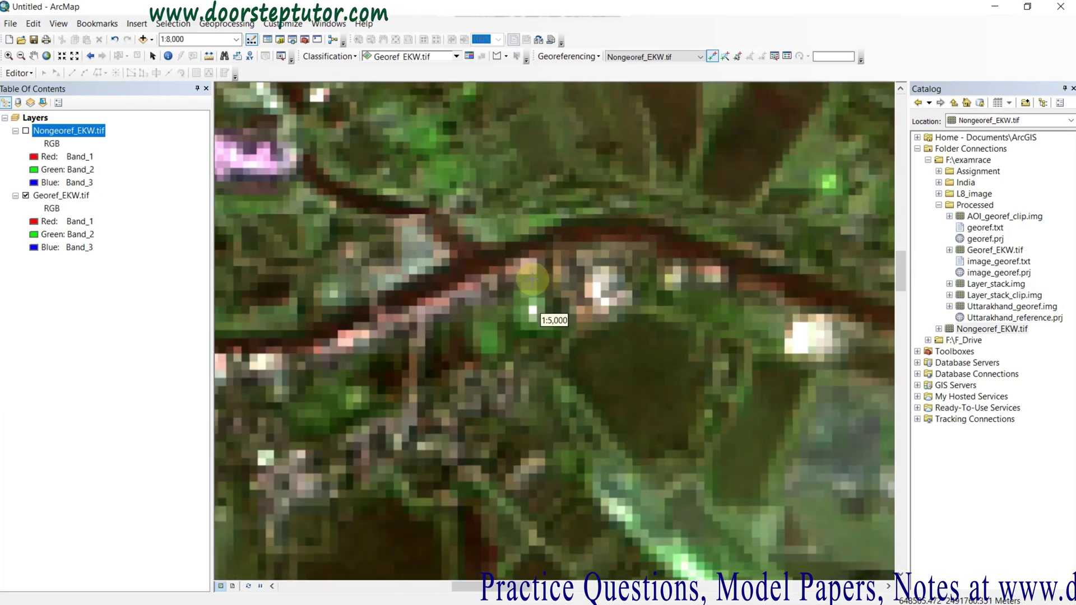
pyautogui.scroll(-3, 533, 278)
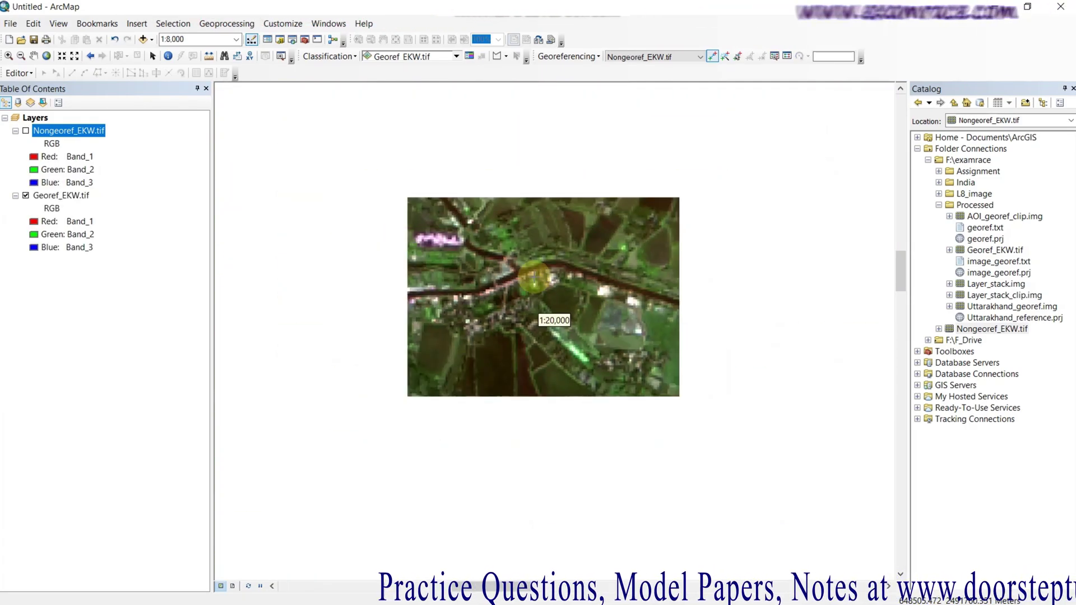
pyautogui.scroll(-1, 533, 278)
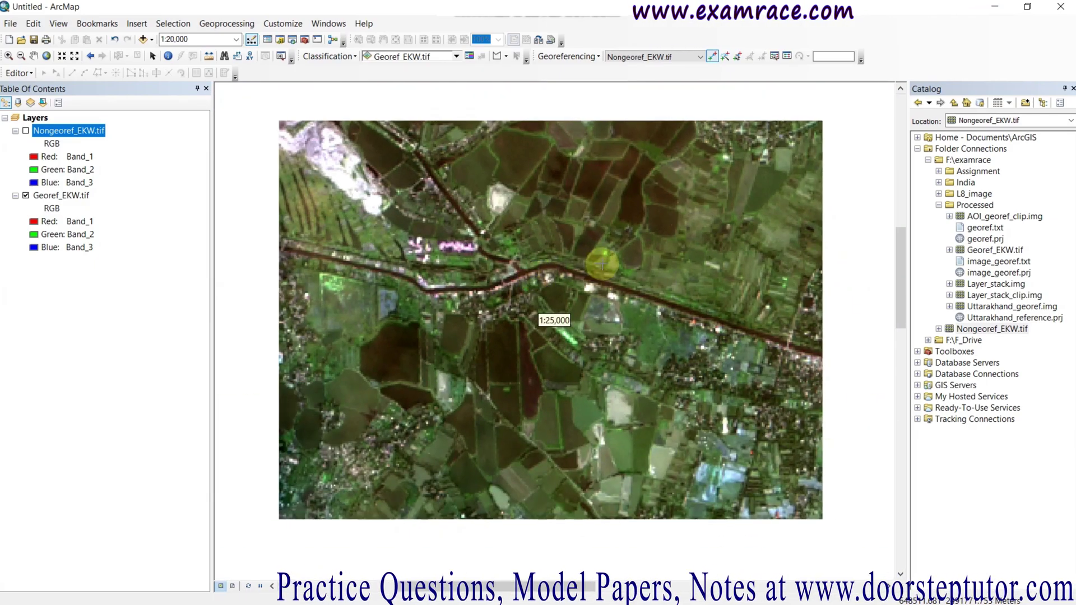
pyautogui.moveTo(607, 240); pyautogui.dragTo(566, 353)
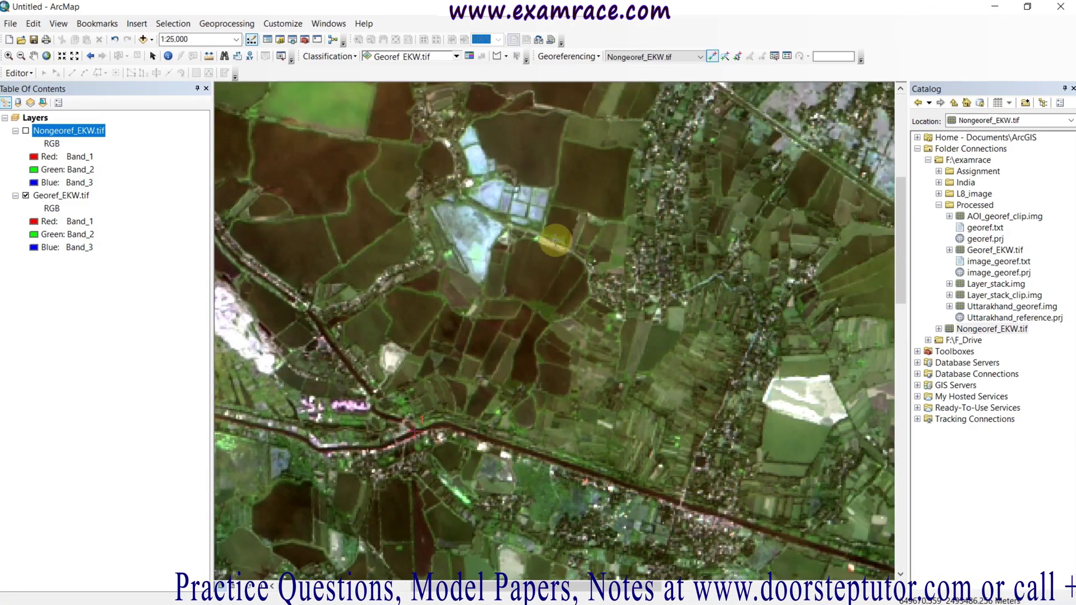
pyautogui.moveTo(541, 228); pyautogui.dragTo(488, 319)
pyautogui.click(26, 195)
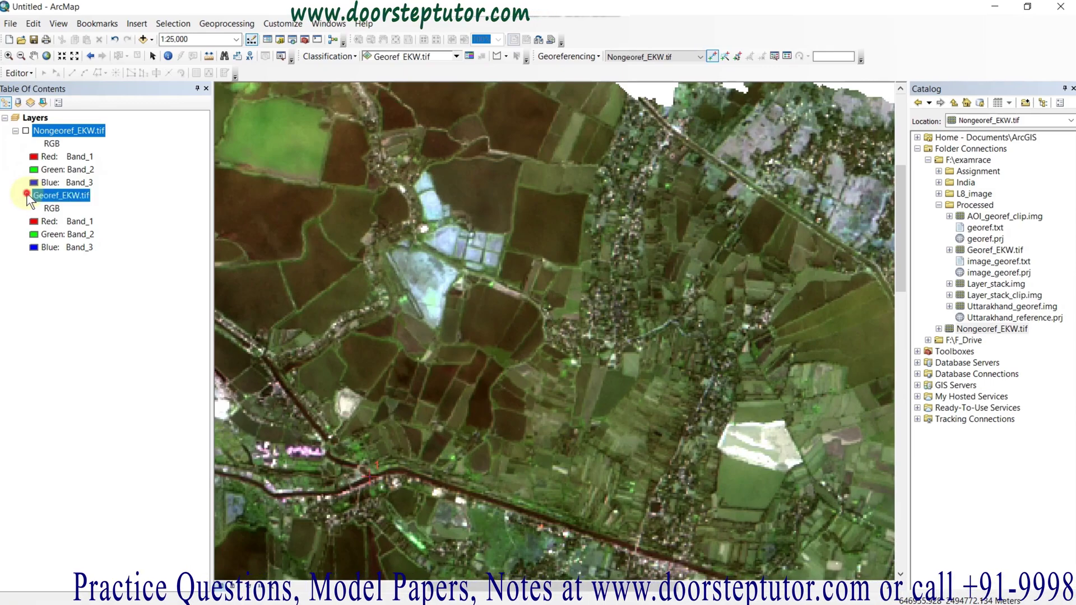
pyautogui.click(25, 130)
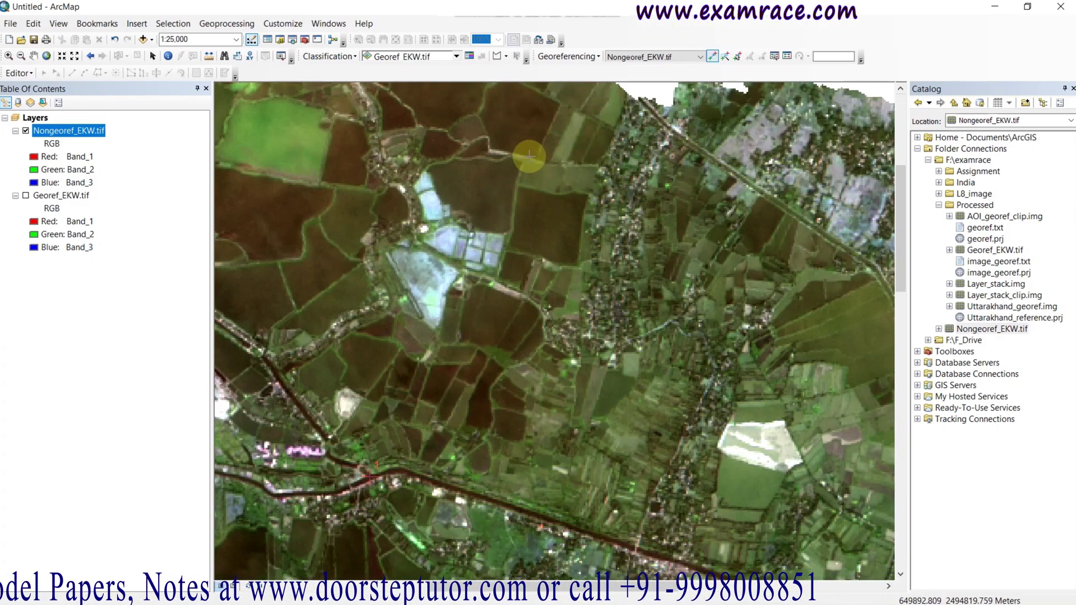
pyautogui.scroll(4, 528, 157)
pyautogui.scroll(1, 528, 157)
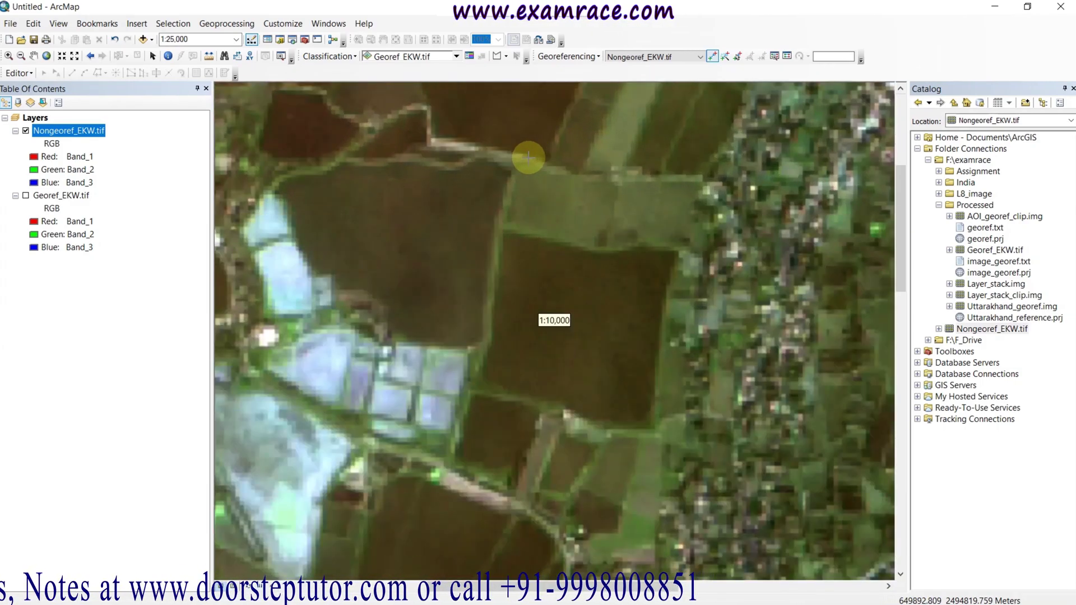
pyautogui.click(500, 226)
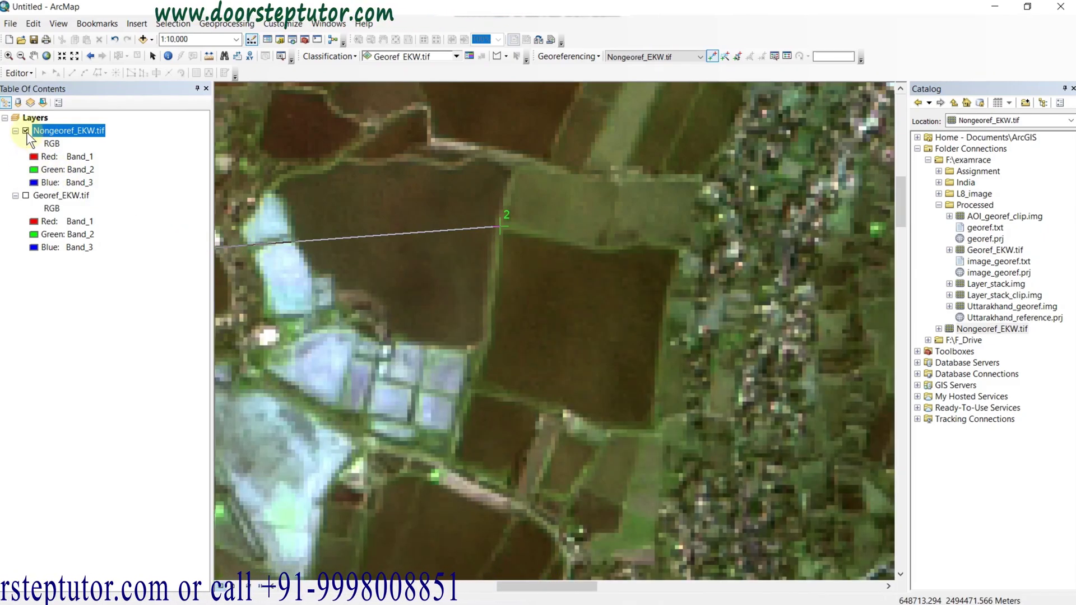
pyautogui.click(26, 131)
pyautogui.click(26, 196)
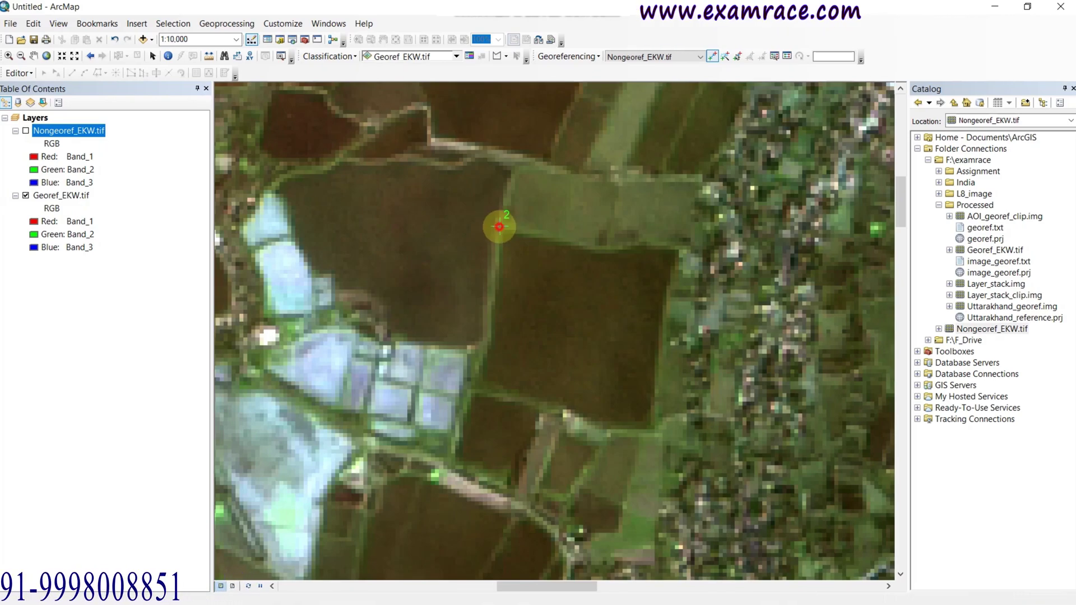
# Link the third control point at the dark brown field's northwest corner from Nongeoref_EKW.tif to Georef_EKW.tif, showing only one layer at a time
pyautogui.scroll(2, 594, 179)
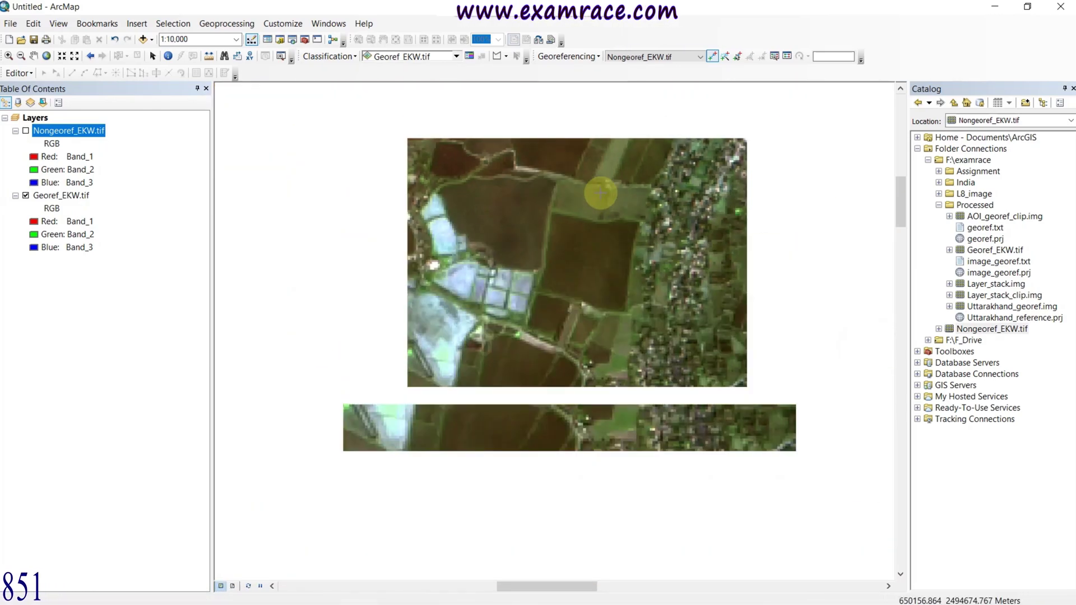
pyautogui.scroll(3, 600, 192)
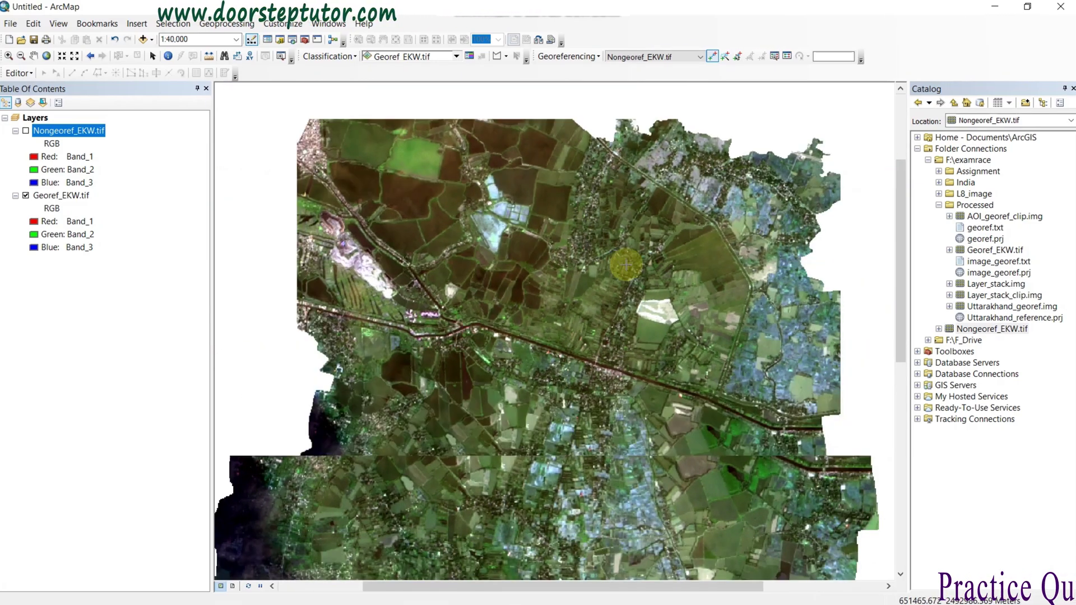
pyautogui.scroll(1, 626, 265)
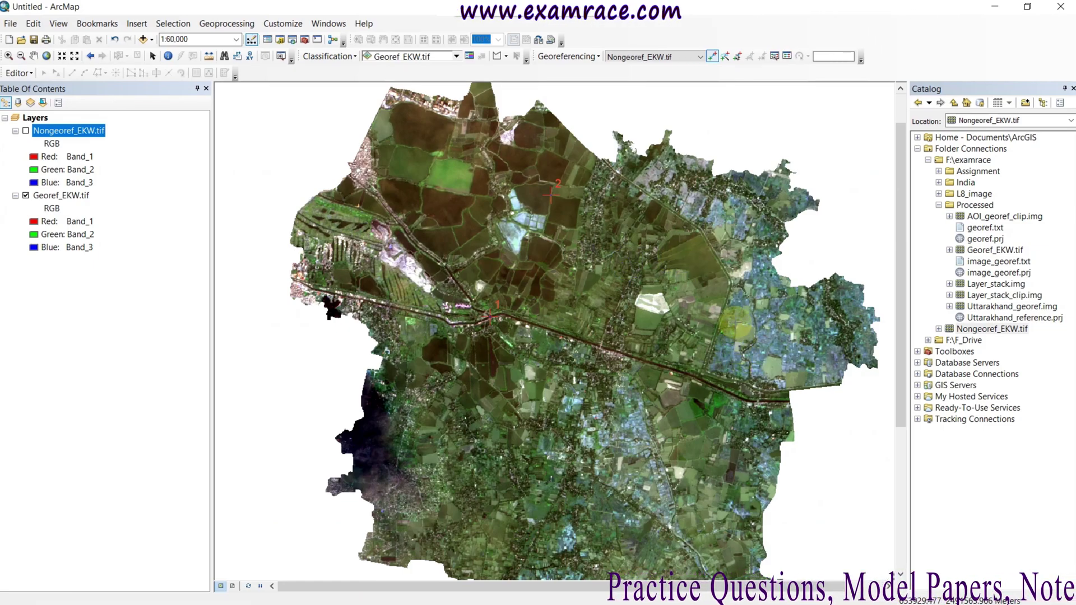
pyautogui.moveTo(687, 322); pyautogui.dragTo(675, 326)
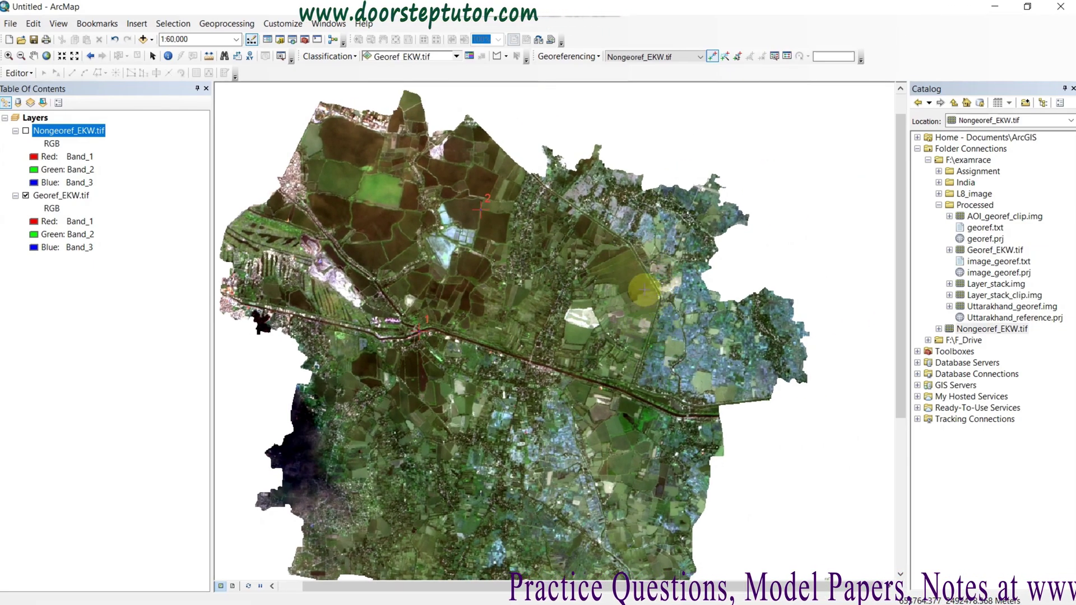
pyautogui.scroll(-5, 633, 246)
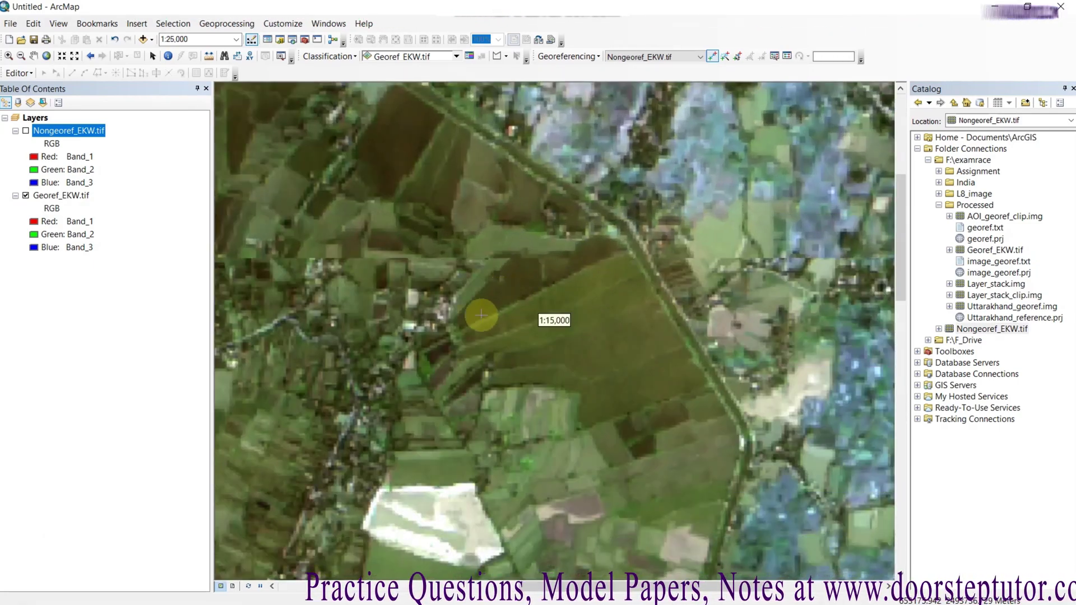
pyautogui.scroll(-3, 426, 335)
pyautogui.scroll(-2, 420, 337)
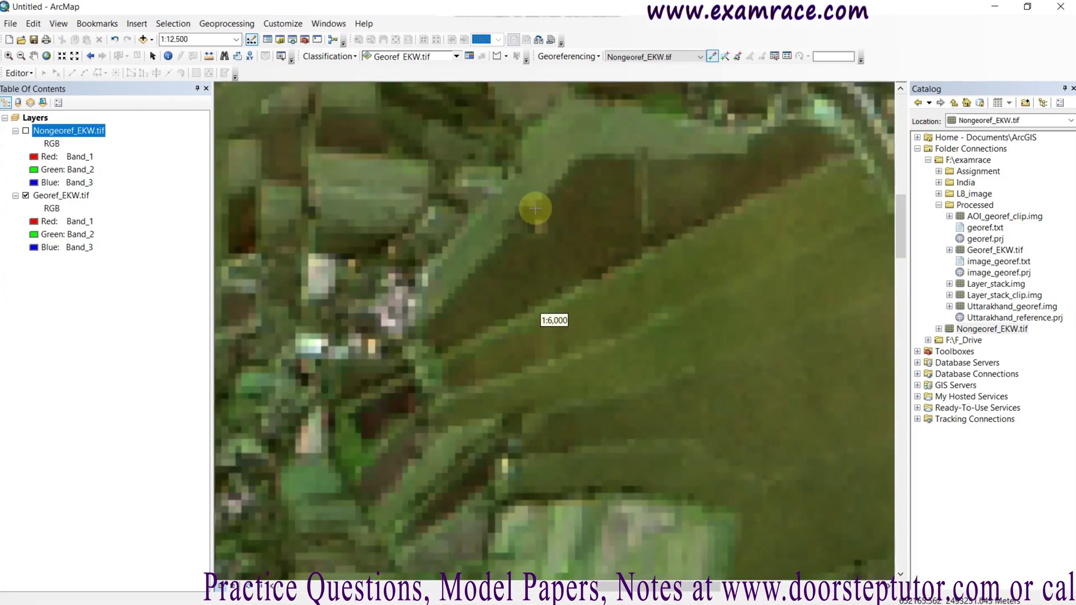
pyautogui.click(26, 196)
pyautogui.click(25, 132)
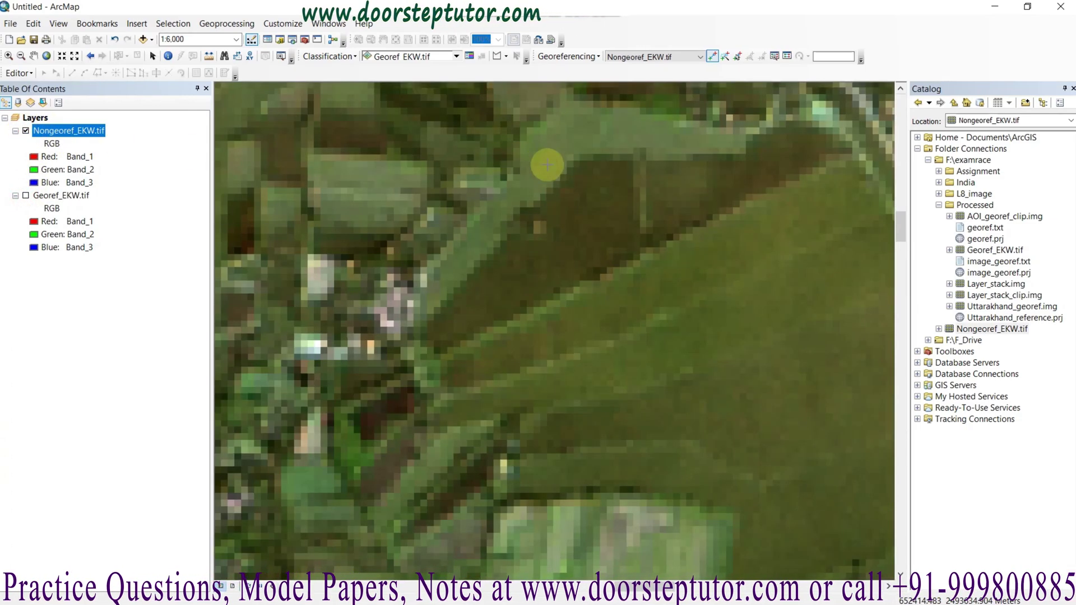
pyautogui.click(573, 156)
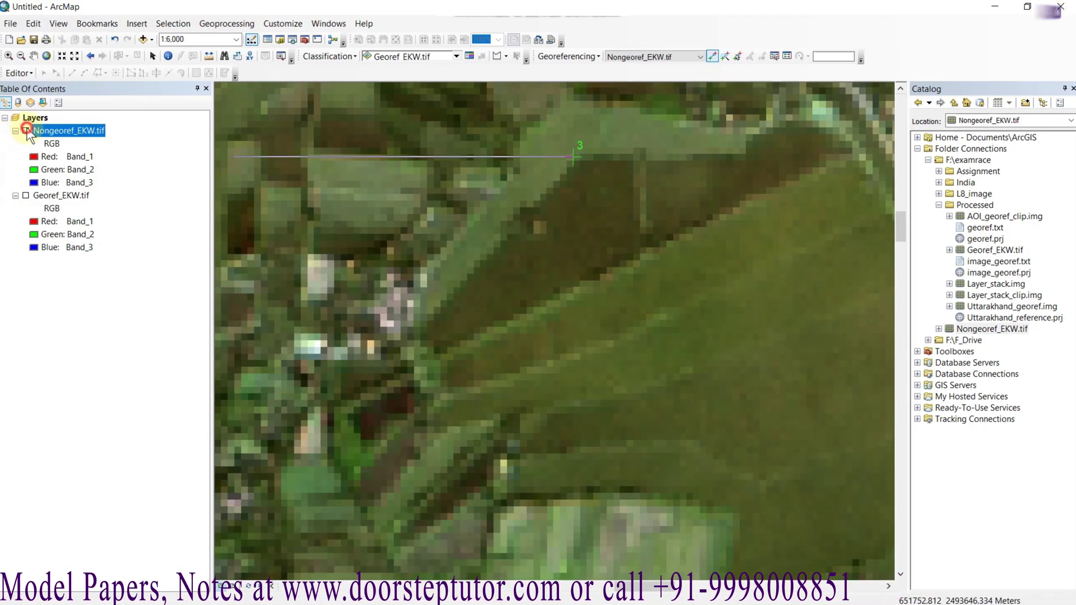
pyautogui.click(26, 130)
pyautogui.click(26, 195)
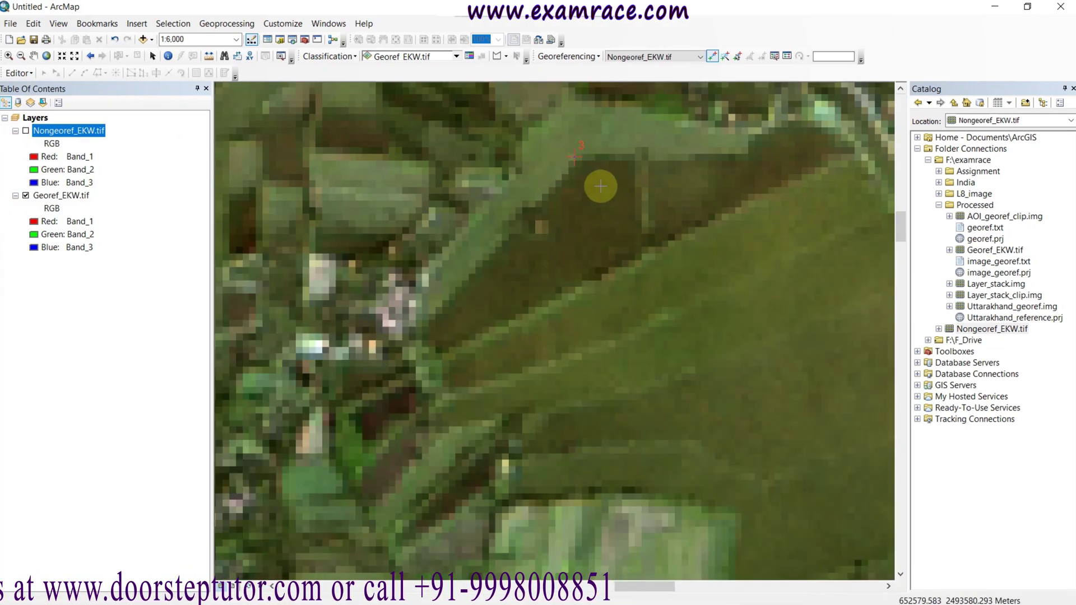
# Link the fourth control point at the large dark green field's southeast corner, northeast of the whitish field, from Nongeoref_EKW.tif to Georef_EKW.tif, displaying each alone
pyautogui.scroll(4, 601, 186)
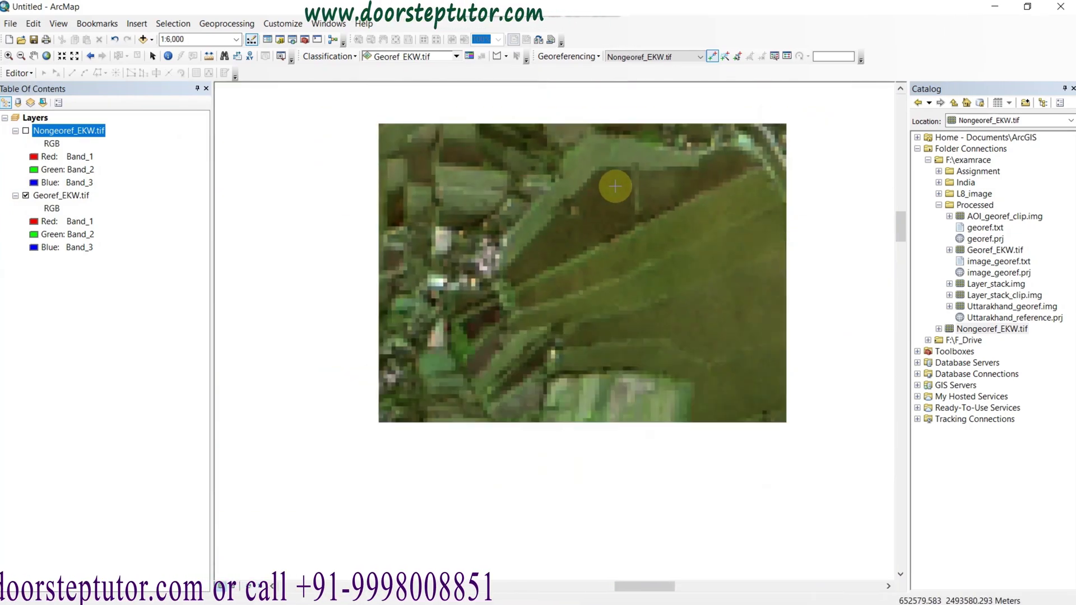
pyautogui.scroll(5, 616, 186)
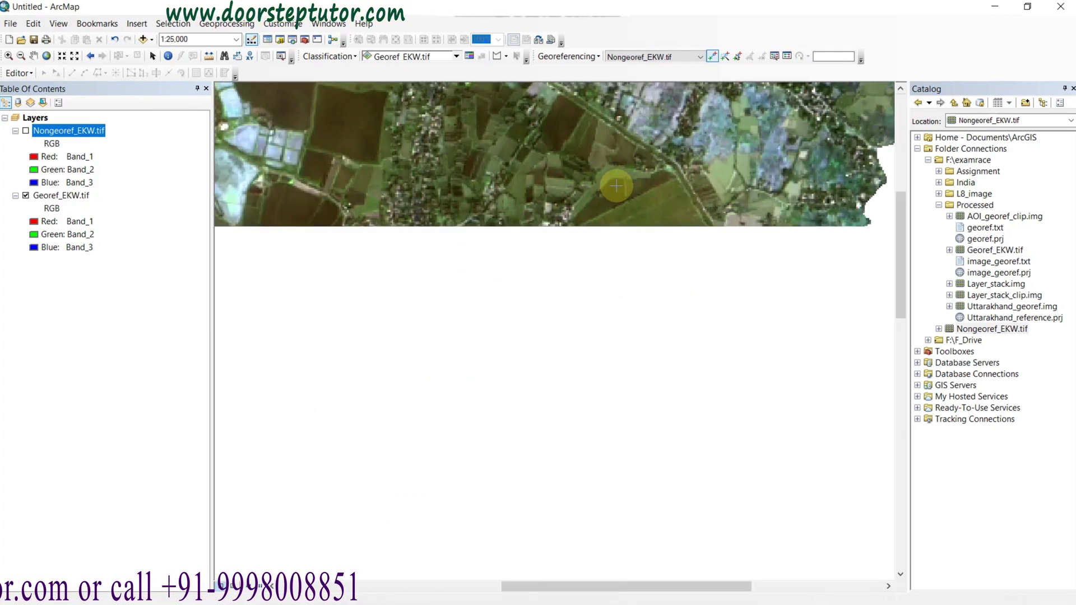
pyautogui.scroll(3, 636, 308)
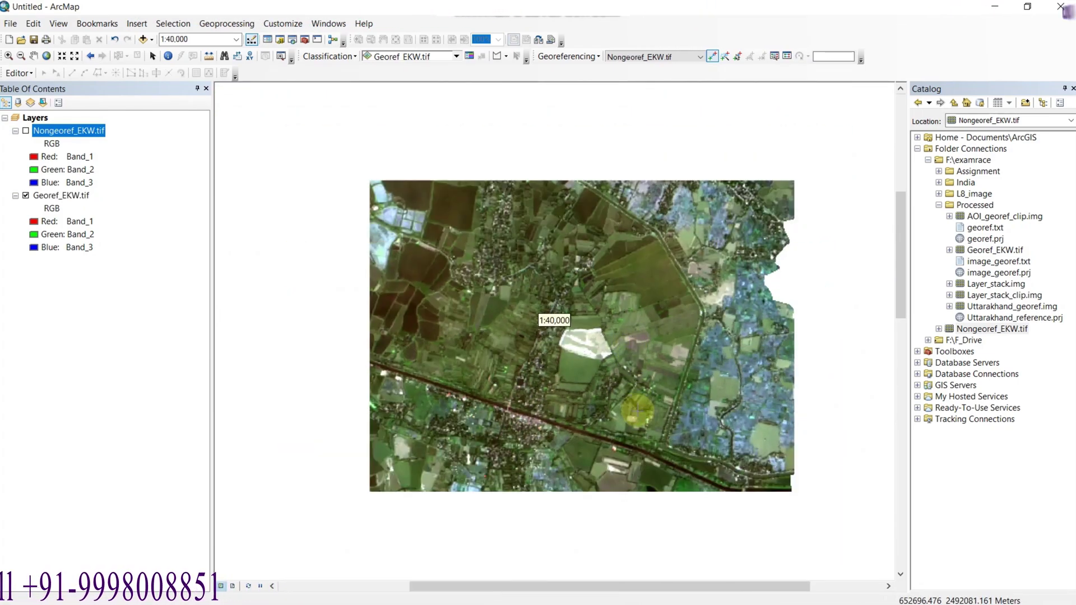
pyautogui.scroll(-4, 638, 411)
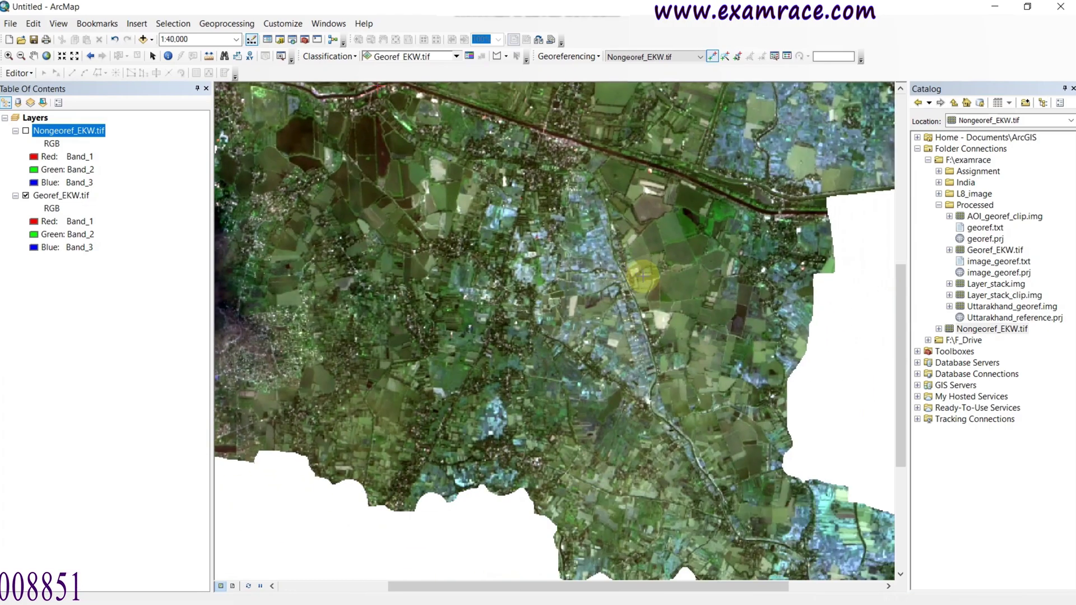
pyautogui.scroll(-2, 680, 300)
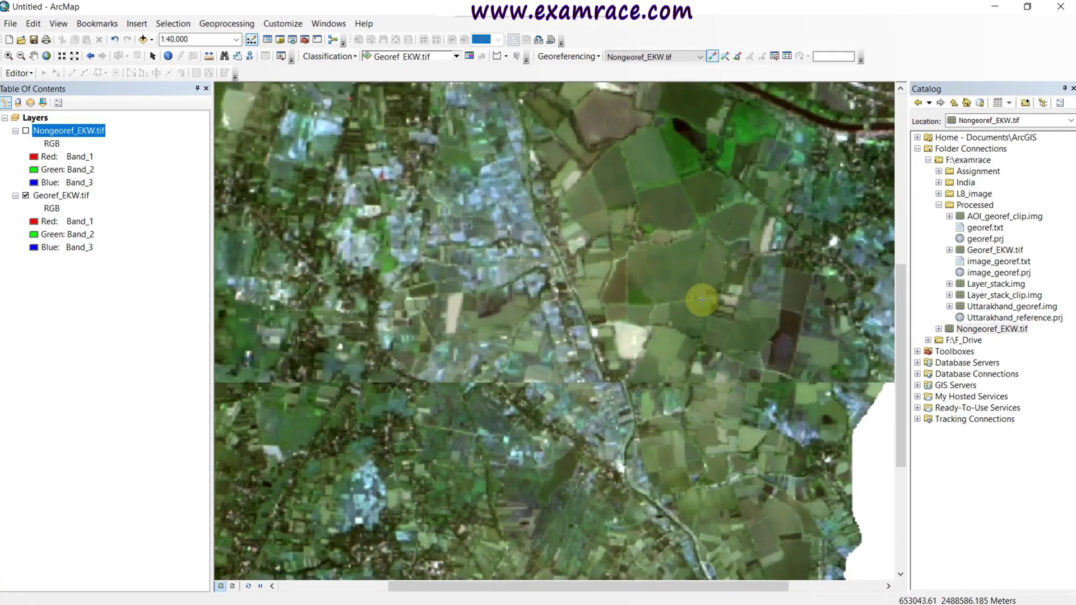
pyautogui.scroll(-4, 701, 300)
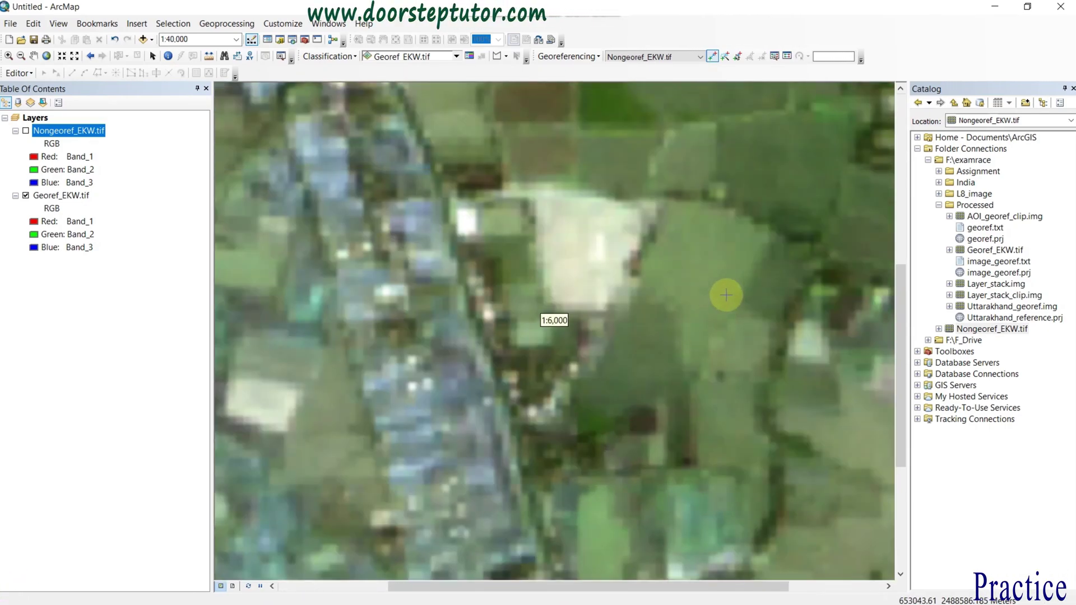
pyautogui.scroll(2, 734, 280)
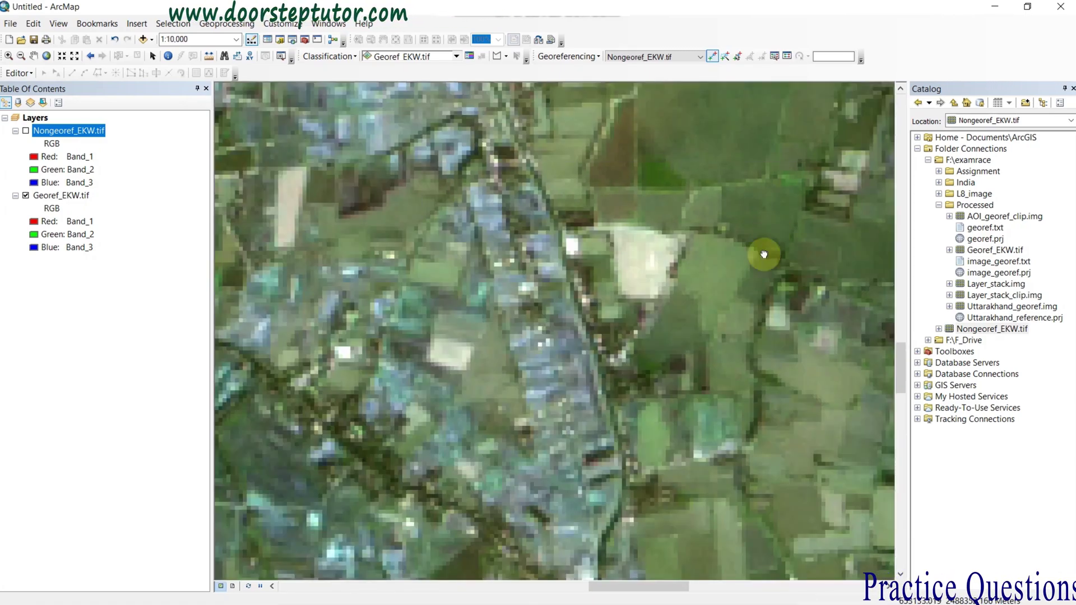
pyautogui.moveTo(763, 254); pyautogui.dragTo(705, 370)
pyautogui.click(26, 130)
pyautogui.click(26, 195)
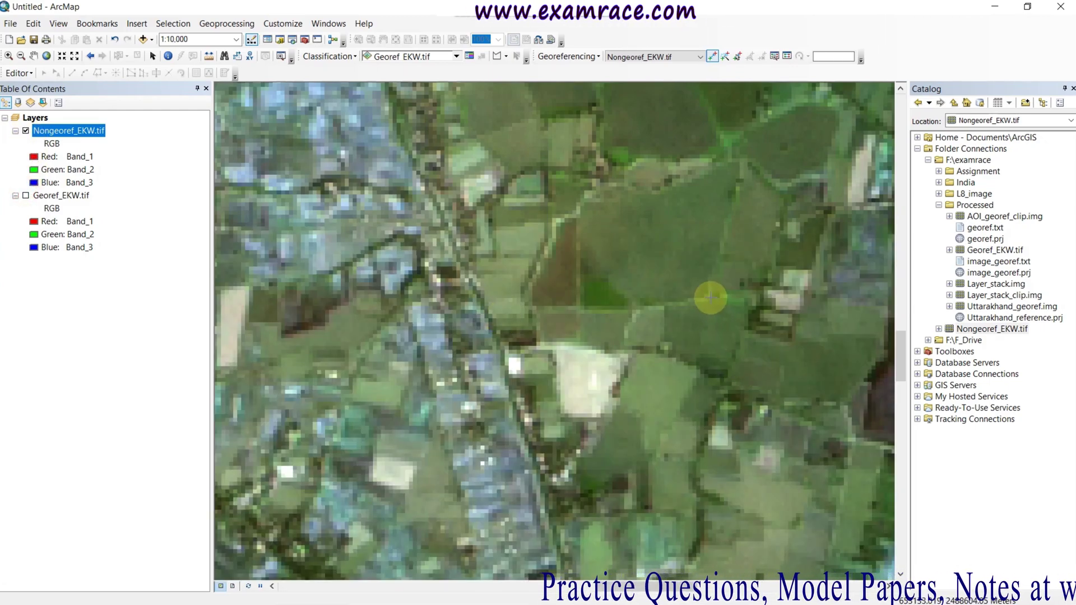
pyautogui.click(25, 195)
pyautogui.click(25, 131)
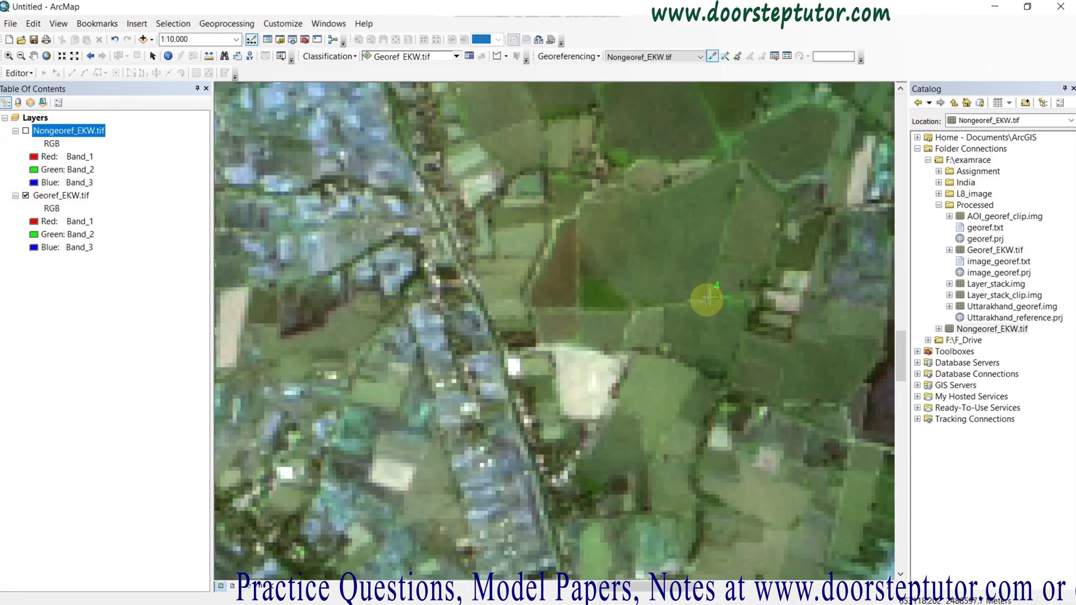
# Link the fifth control point at the pale field's northwest corner, west of the bluish settlement, from Nongeoref_EKW.tif to Georef_EKW.tif, displaying each layer alone
pyautogui.scroll(2, 709, 297)
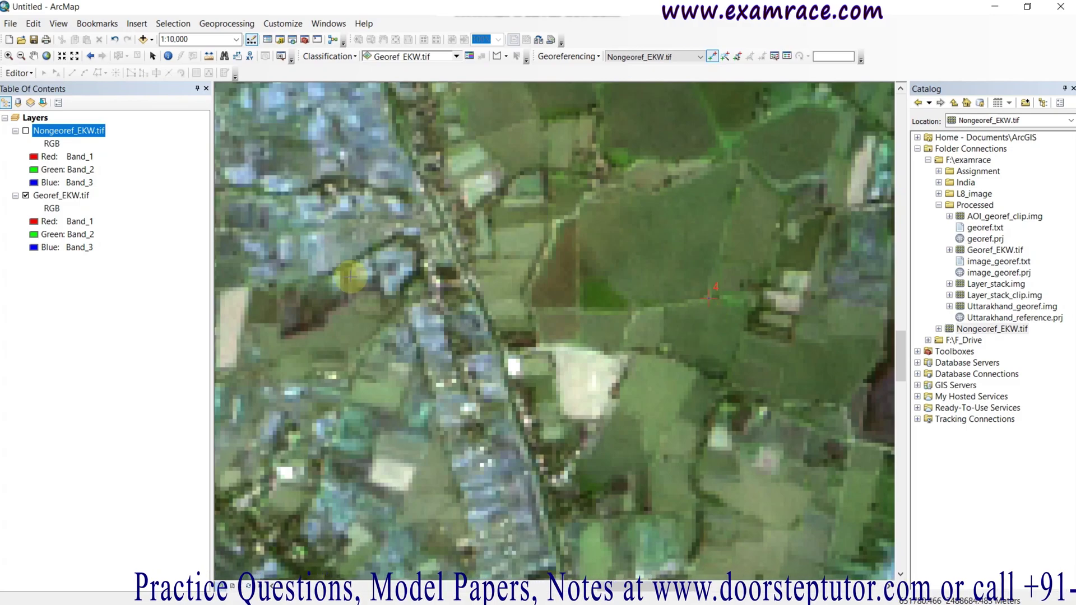
pyautogui.scroll(4, 662, 337)
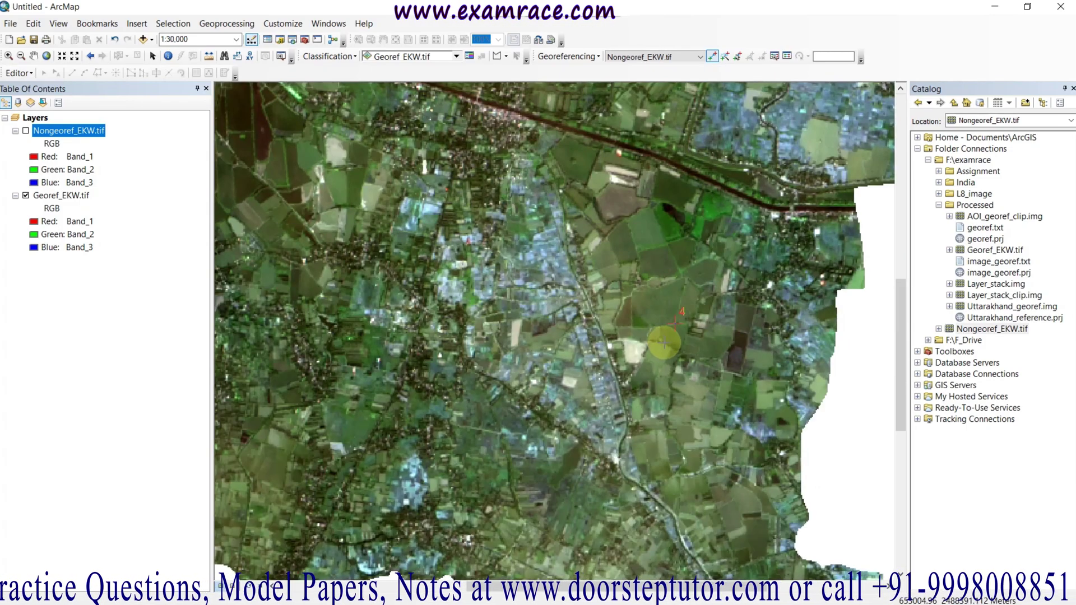
pyautogui.moveTo(615, 420); pyautogui.dragTo(716, 344)
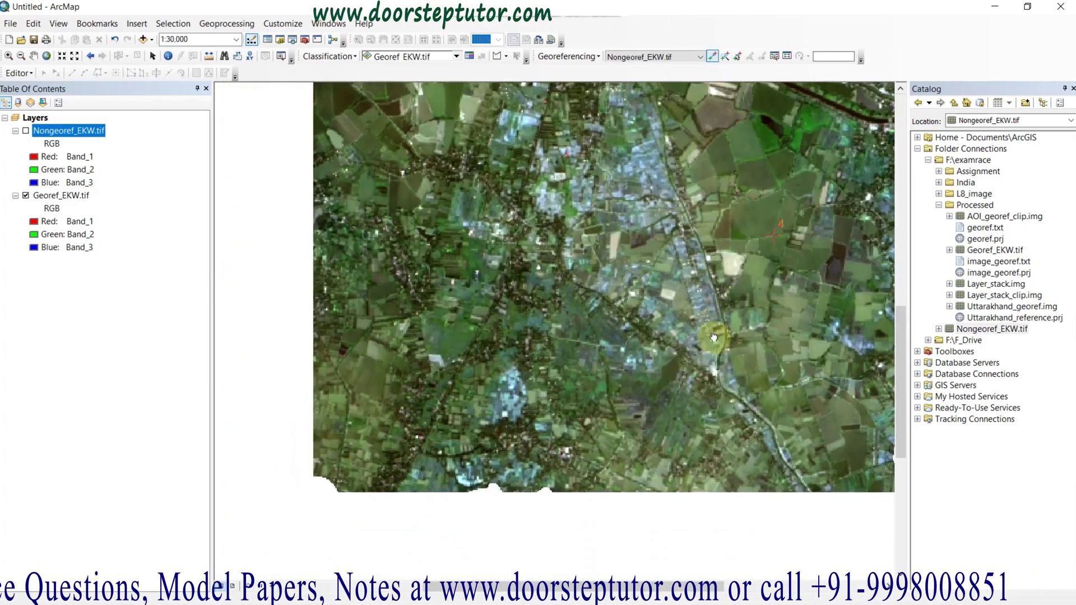
pyautogui.moveTo(577, 365); pyautogui.dragTo(691, 511)
pyautogui.scroll(3, 563, 319)
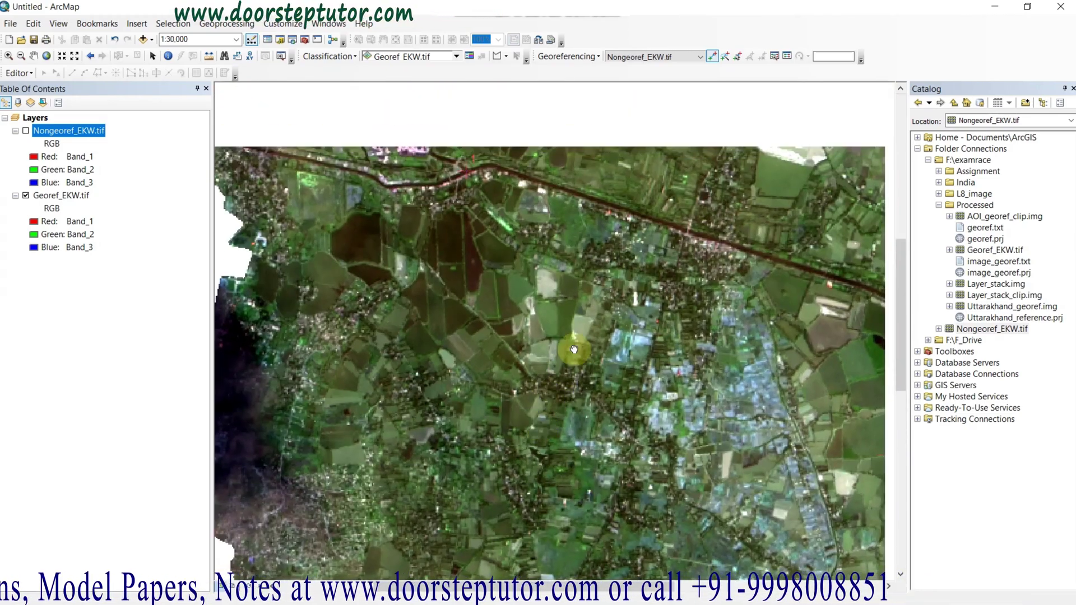
pyautogui.scroll(-4, 571, 311)
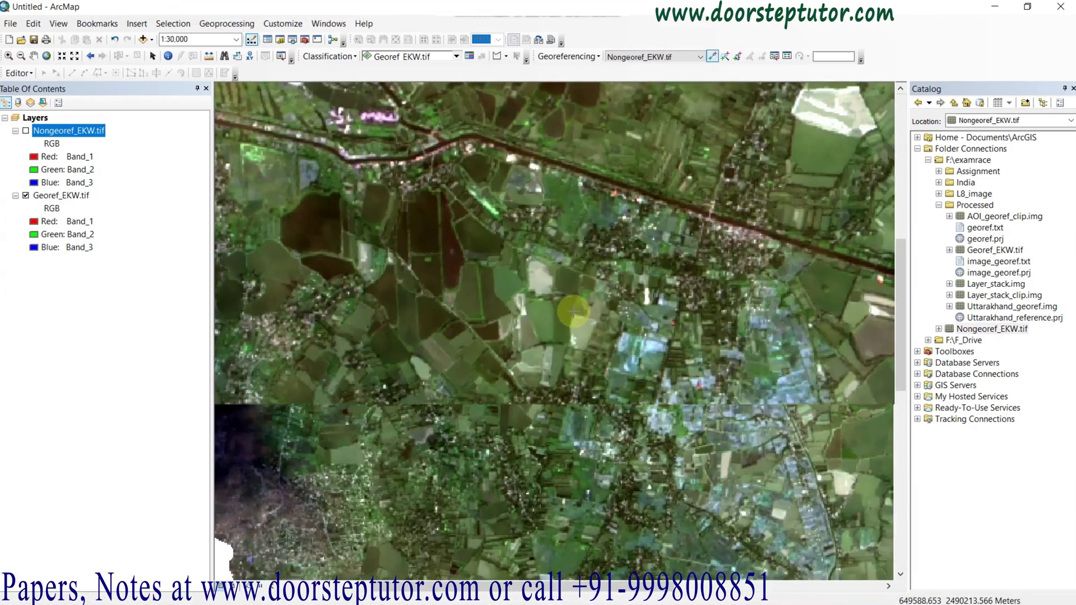
pyautogui.scroll(-4, 573, 311)
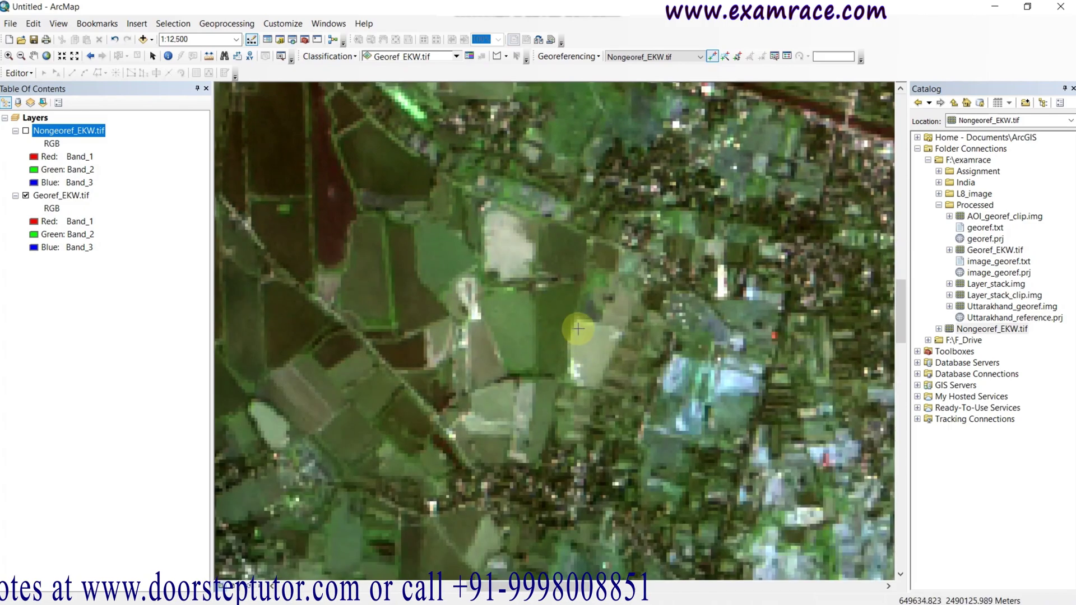
pyautogui.click(26, 131)
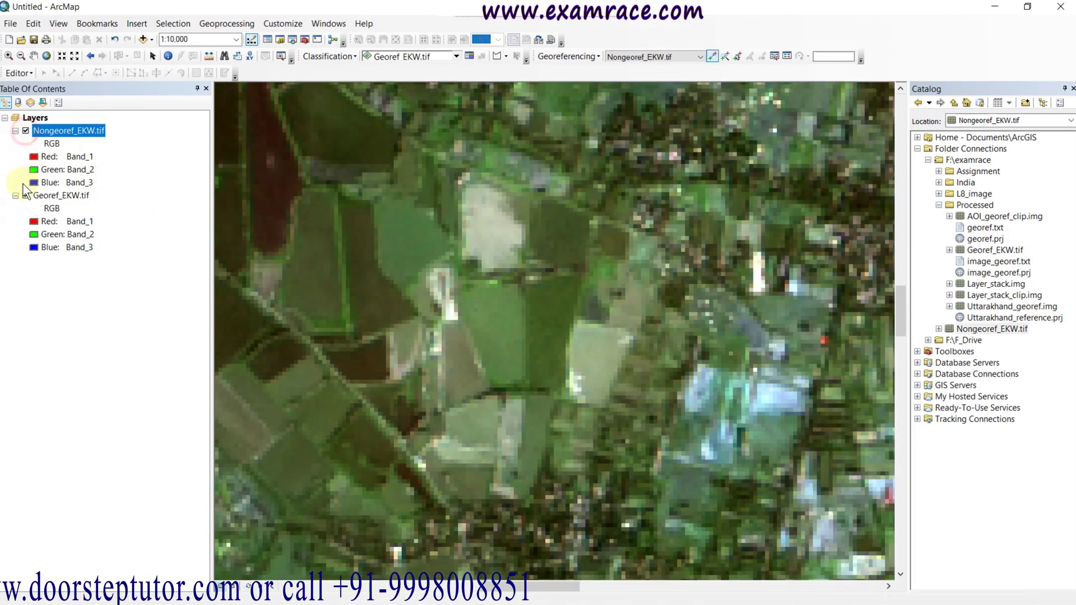
pyautogui.click(574, 321)
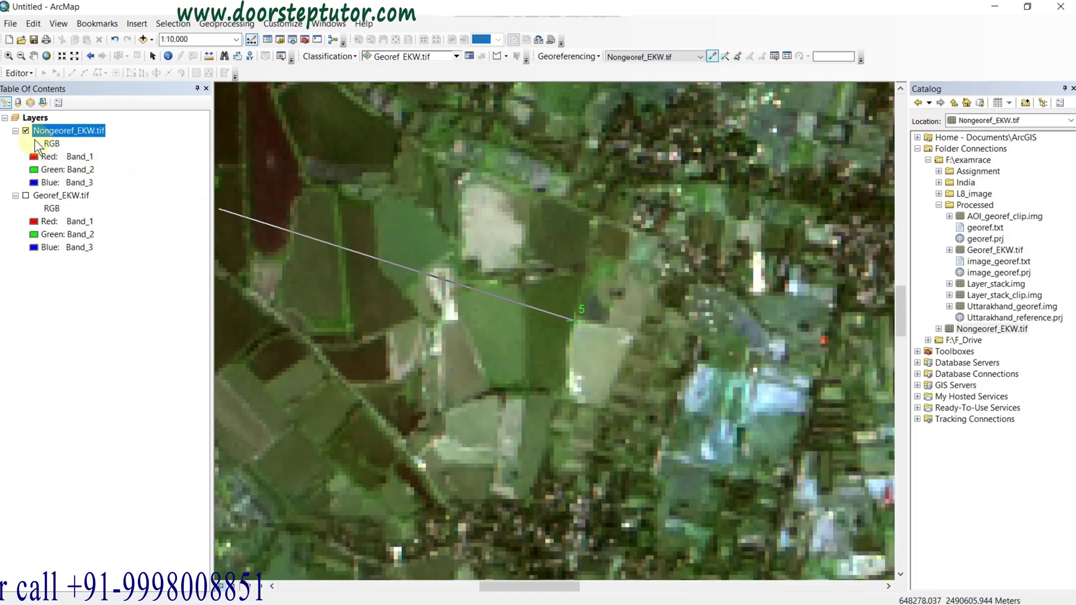
pyautogui.click(26, 131)
pyautogui.click(25, 195)
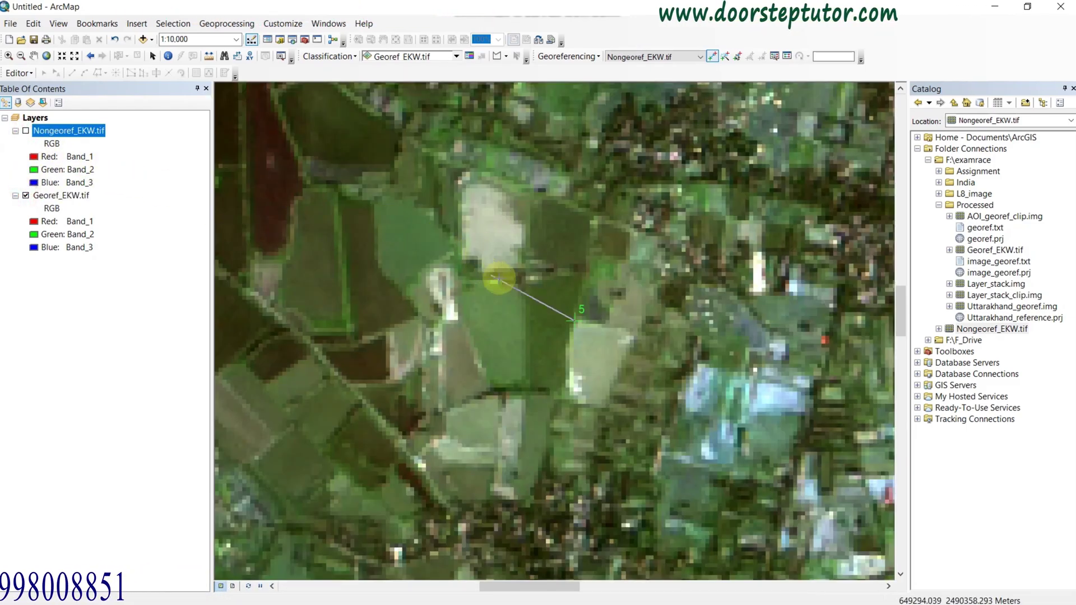
pyautogui.click(573, 321)
# Link the sixth control point at the light green field's northwest corner, east of the dark cloud shadow, from Nongeoref_EKW.tif to Georef_EKW.tif, displaying each alone
pyautogui.scroll(3, 533, 327)
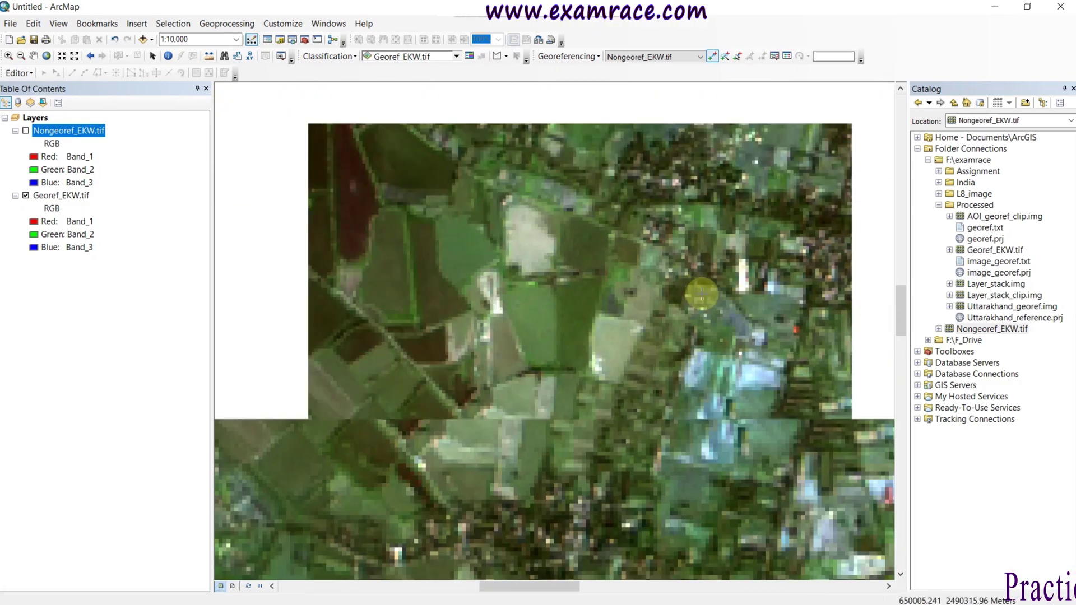
pyautogui.scroll(1, 706, 296)
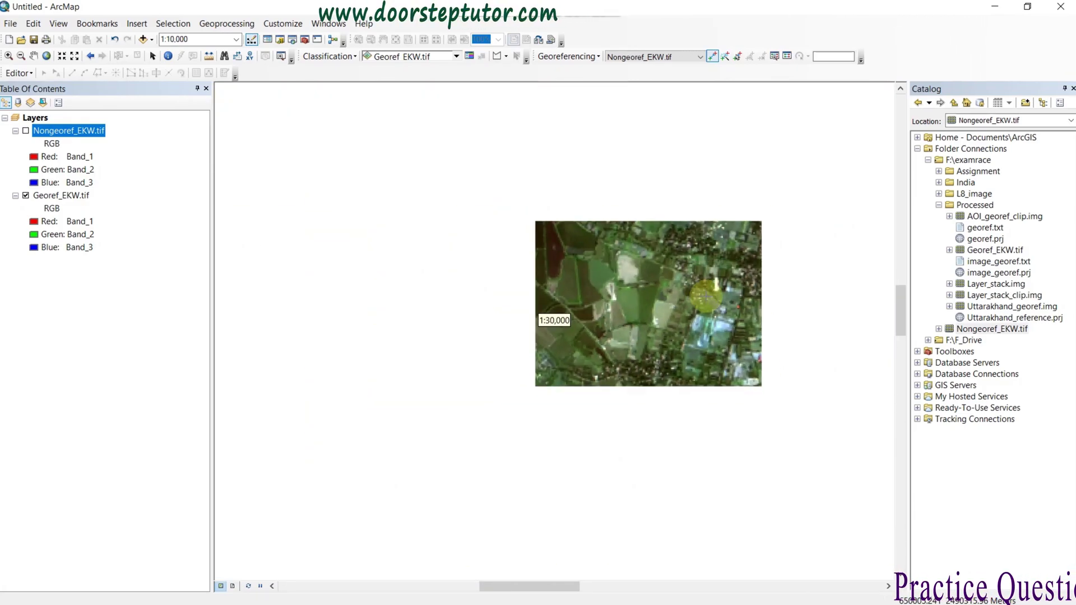
pyautogui.moveTo(561, 421); pyautogui.dragTo(616, 310)
pyautogui.scroll(-3, 385, 312)
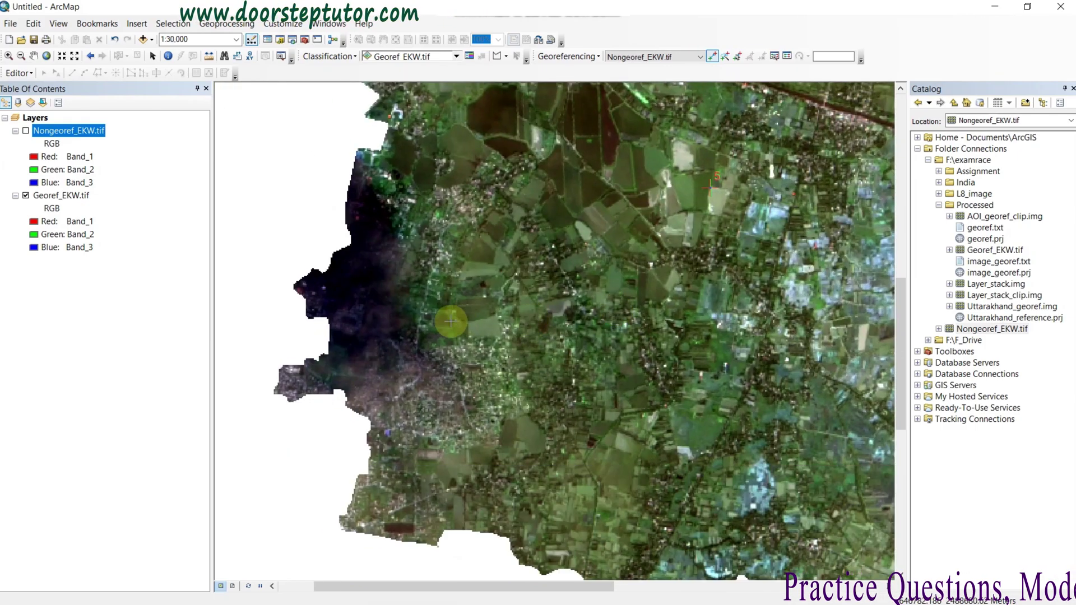
pyautogui.scroll(-5, 482, 340)
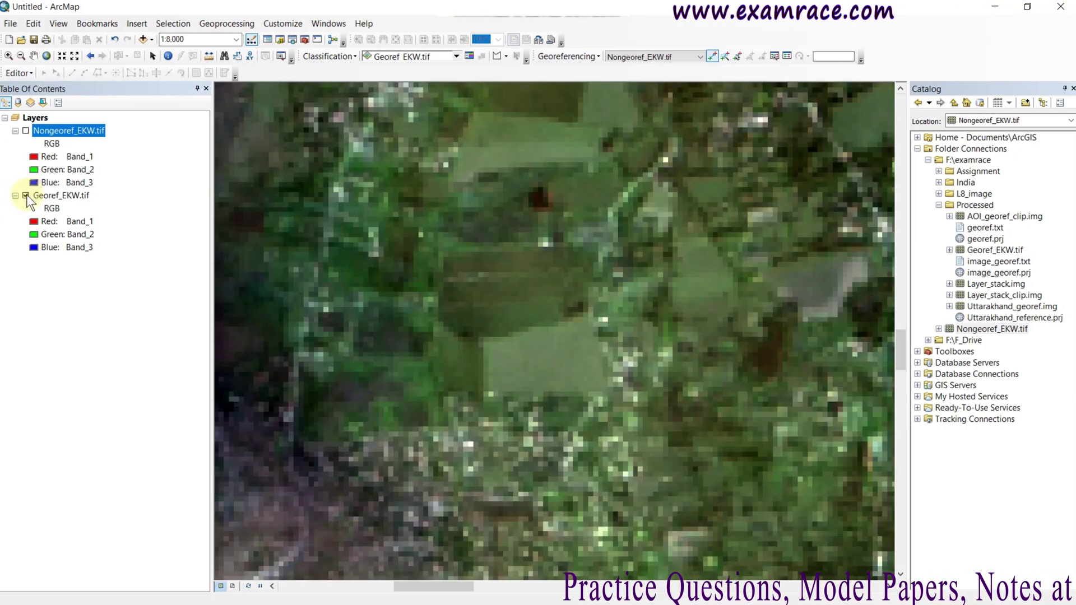
pyautogui.click(26, 195)
pyautogui.click(26, 131)
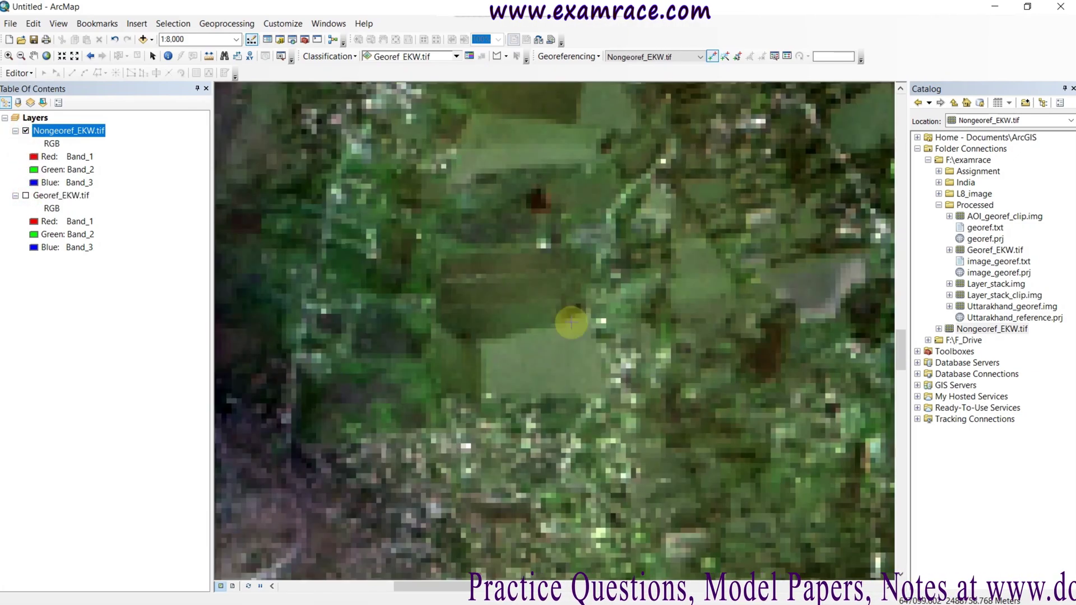
pyautogui.click(480, 341)
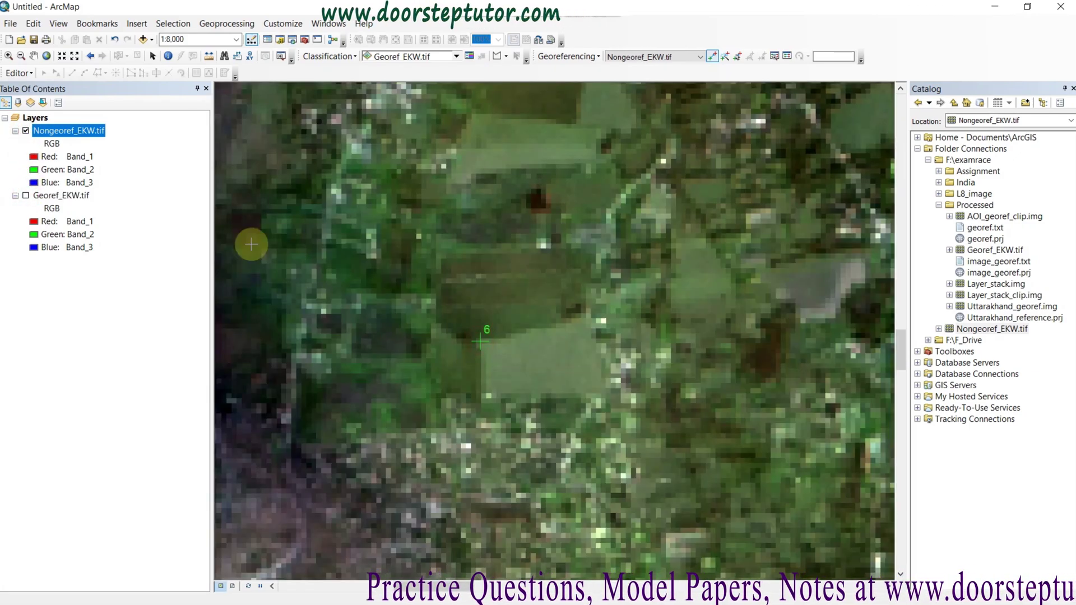
pyautogui.click(26, 195)
pyautogui.click(25, 131)
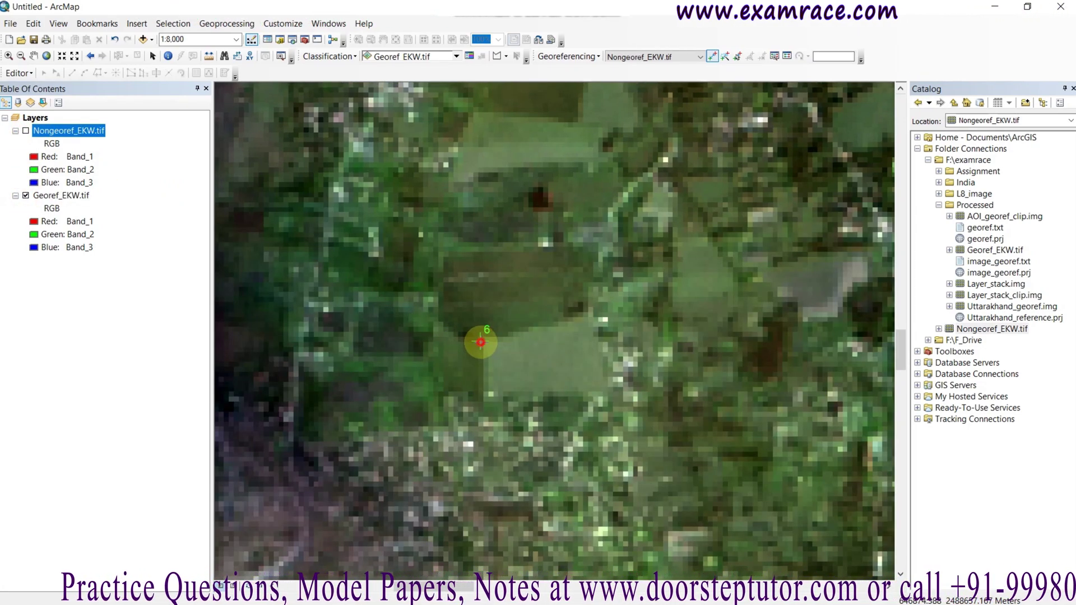
pyautogui.scroll(2, 617, 295)
pyautogui.scroll(4, 630, 295)
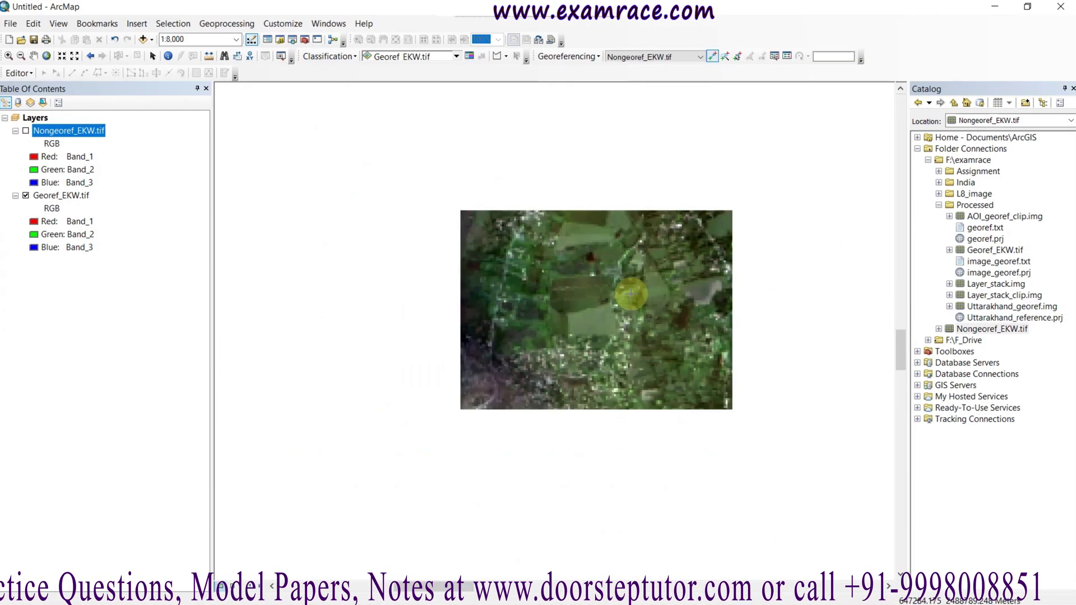
# Turn Nongeoref_EKW.tif back on and set the transformation of its control point links to Projective Transformation
pyautogui.click(26, 130)
pyautogui.rightClick(60, 132)
pyautogui.click(110, 202)
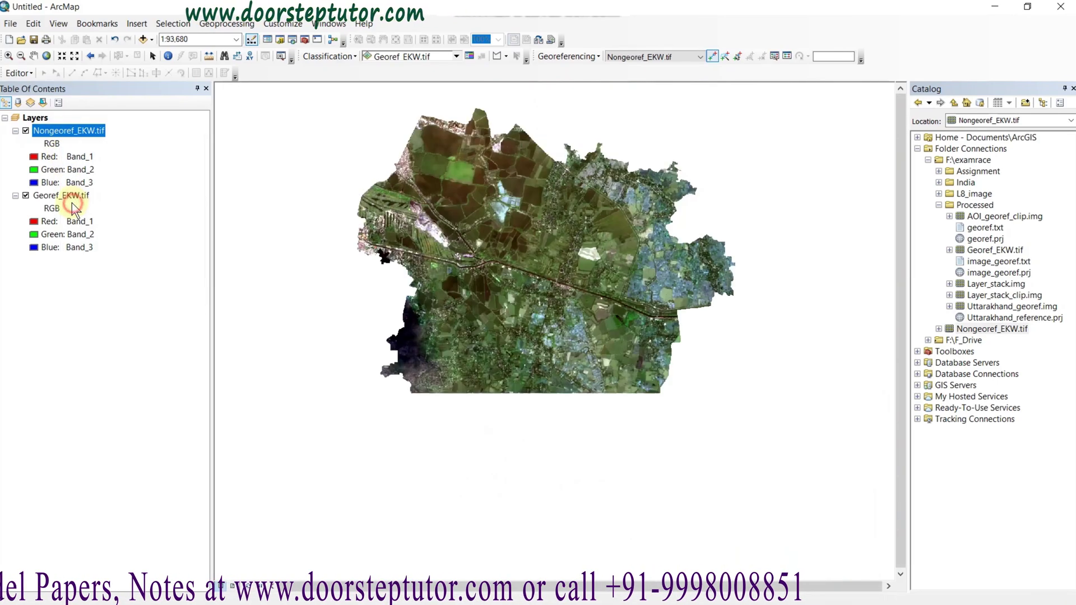
pyautogui.click(786, 57)
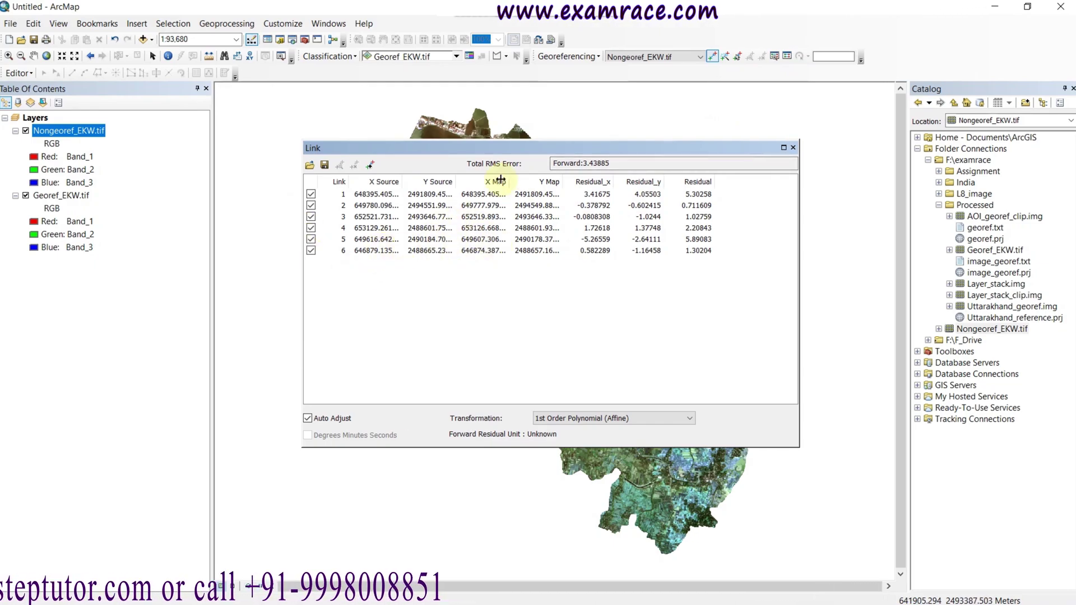
pyautogui.click(567, 420)
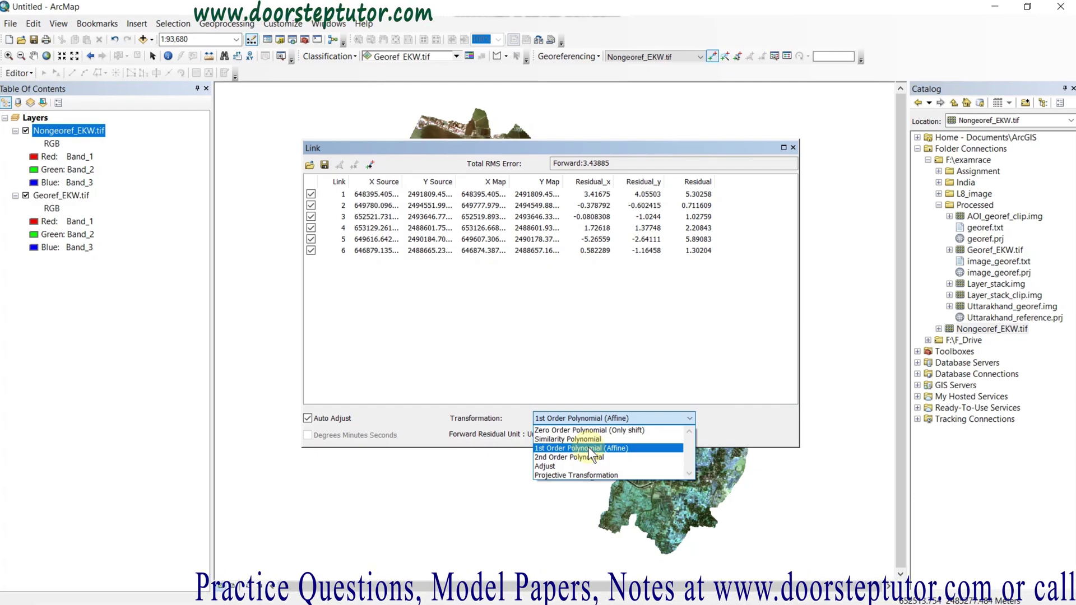
pyautogui.click(546, 476)
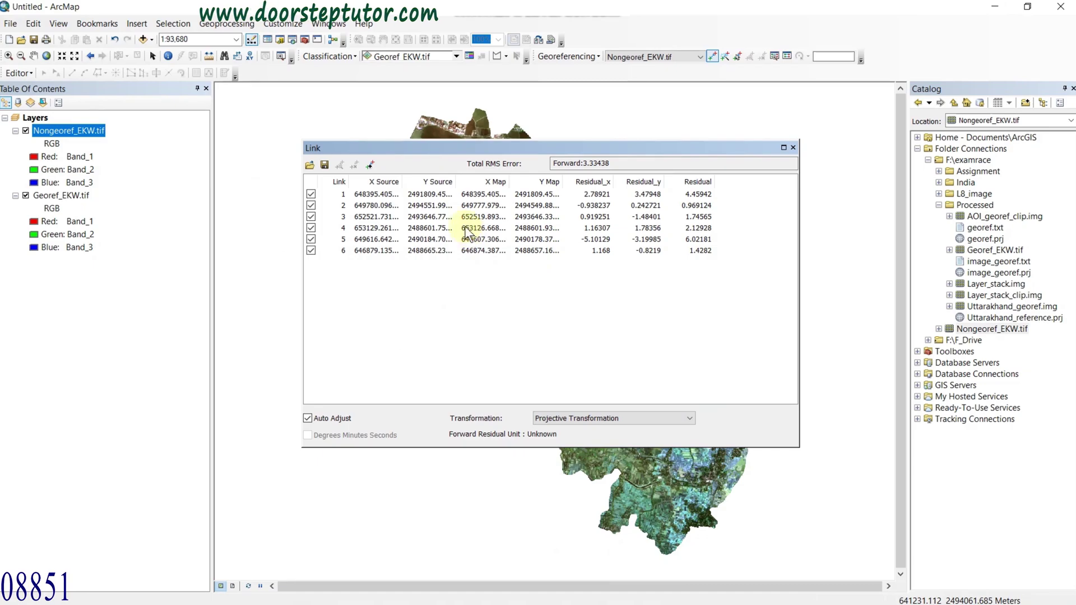
# Save the control point links as text file control_points in the Processed folder and close the link table
pyautogui.click(325, 165)
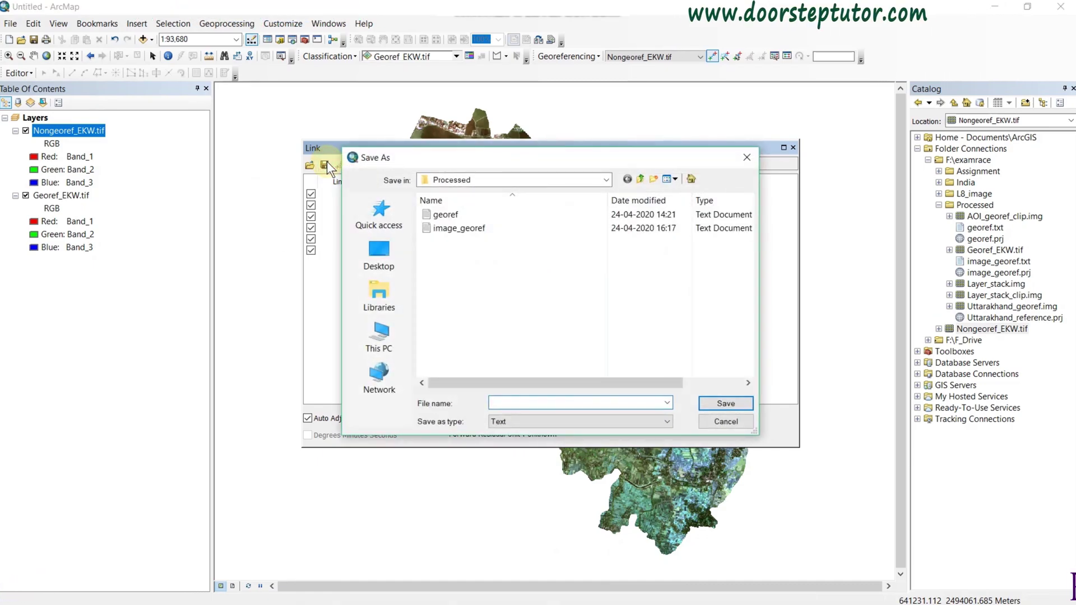
pyautogui.click(517, 404)
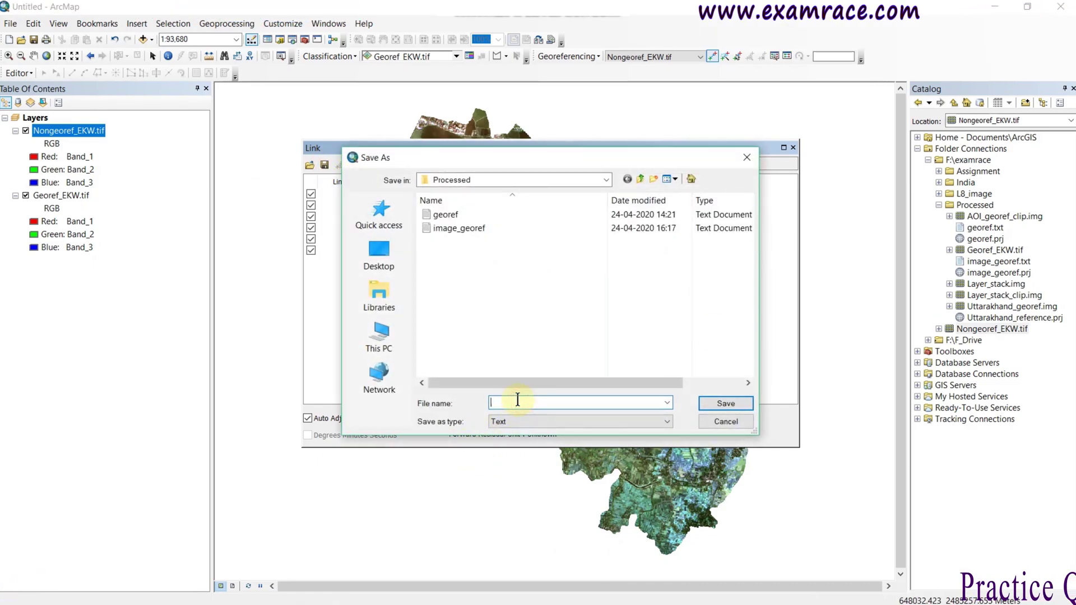
pyautogui.write('control_points')
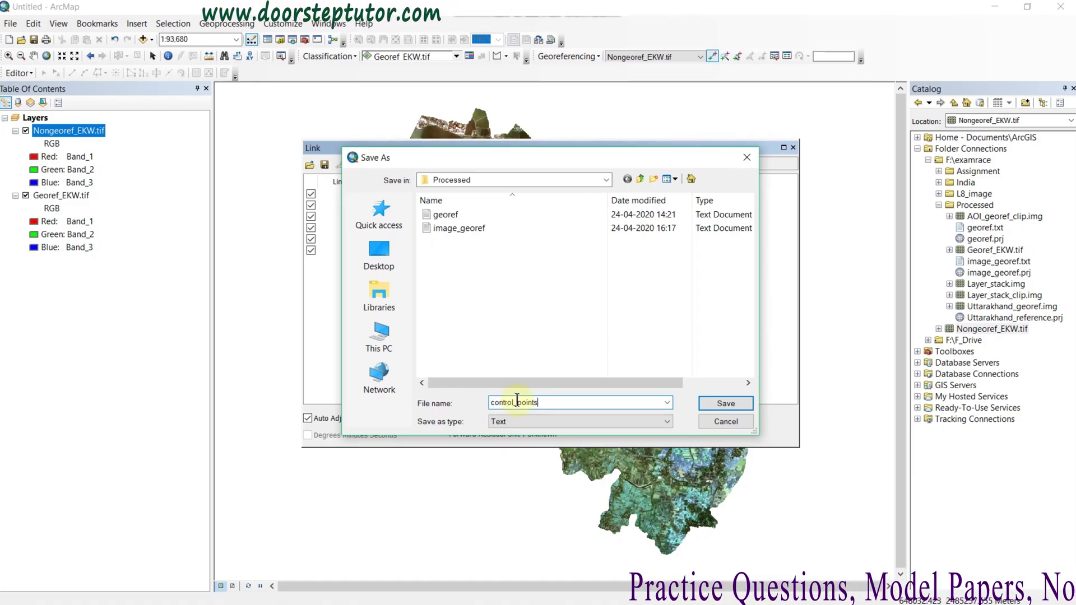
pyautogui.click(728, 403)
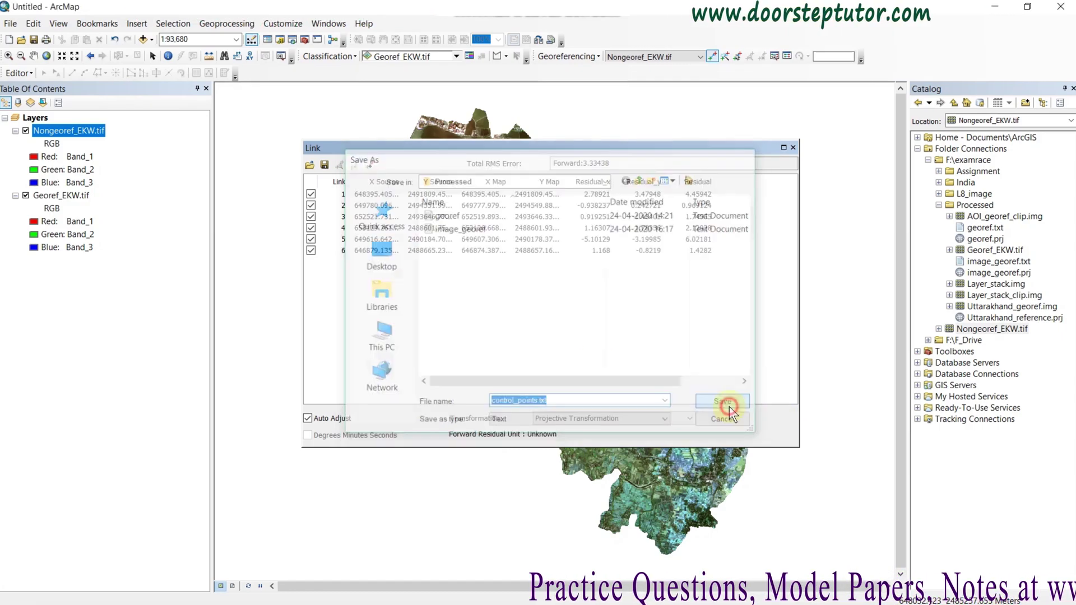
pyautogui.click(792, 148)
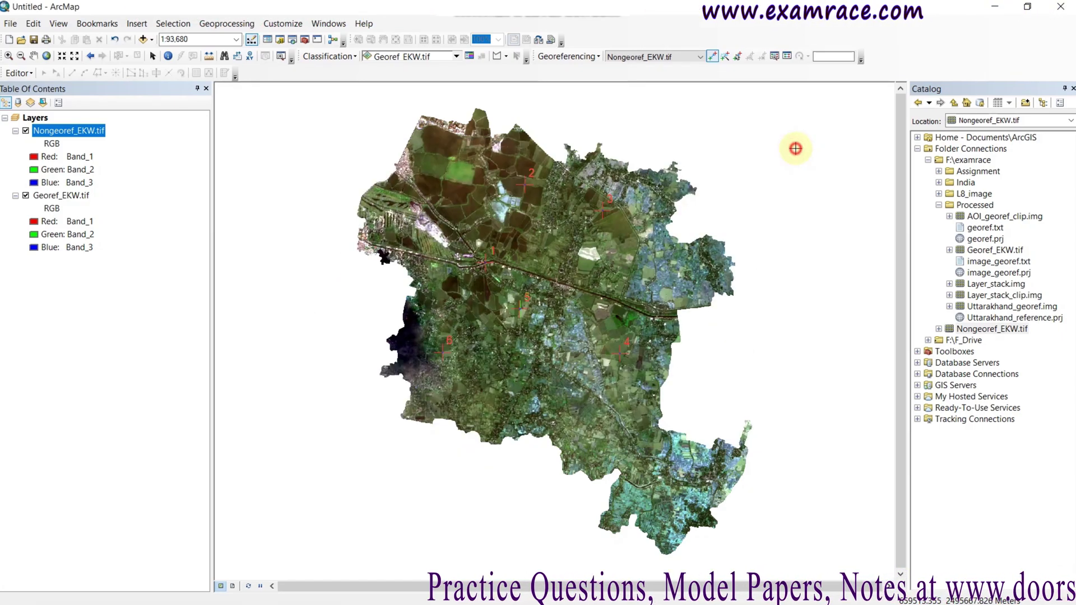
# Start rectifying Nongeoref_EKW.tif with output location F:\examrace\Processed and format IMAGINE Image
pyautogui.click(594, 56)
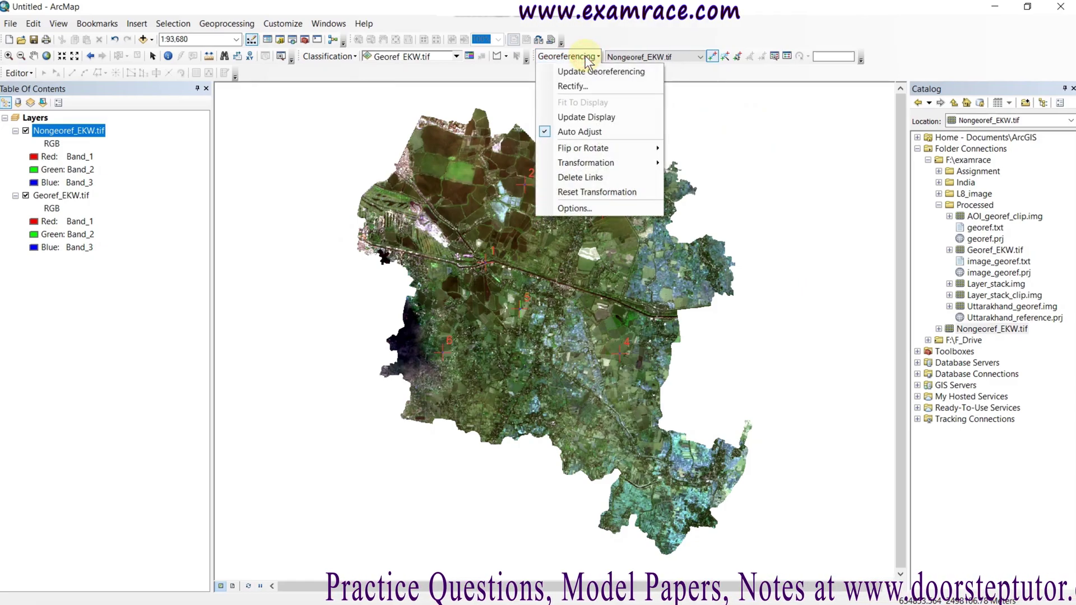
pyautogui.click(583, 85)
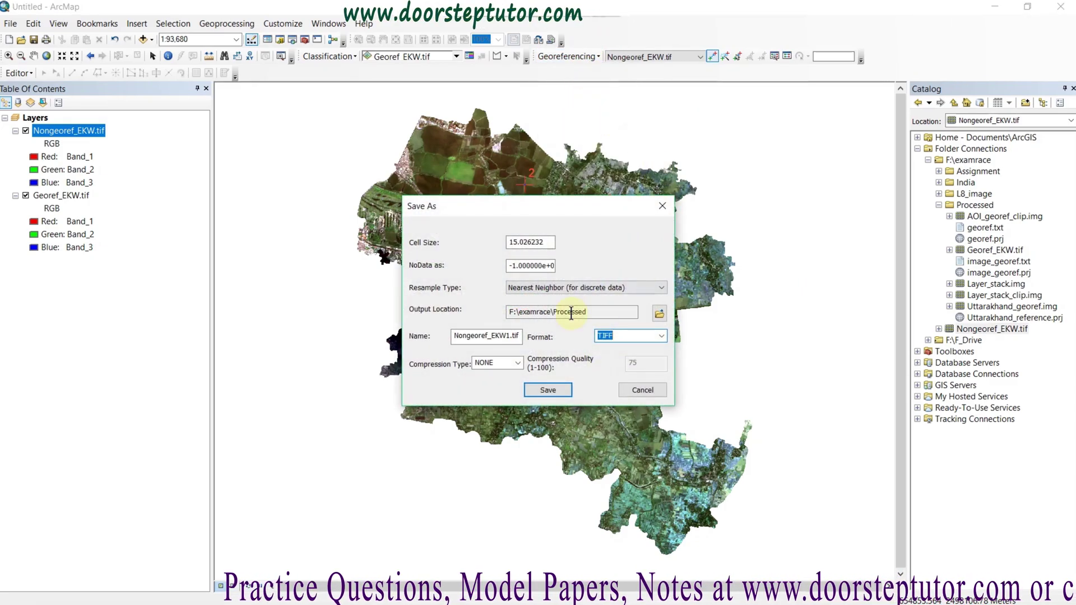
pyautogui.click(658, 314)
pyautogui.click(554, 216)
pyautogui.click(409, 260)
pyautogui.click(676, 375)
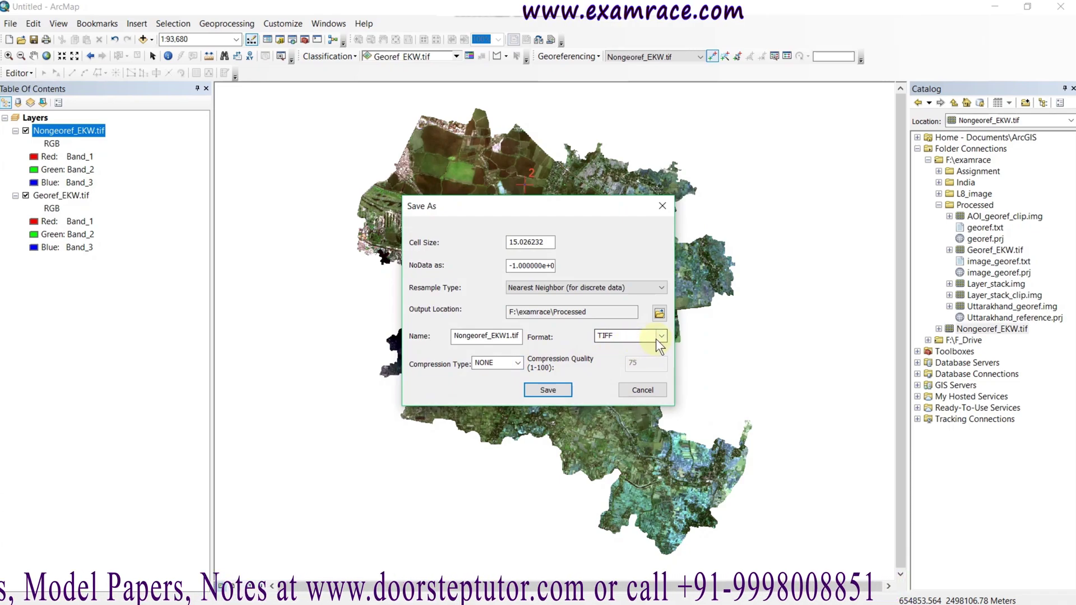
pyautogui.click(661, 336)
pyautogui.click(639, 418)
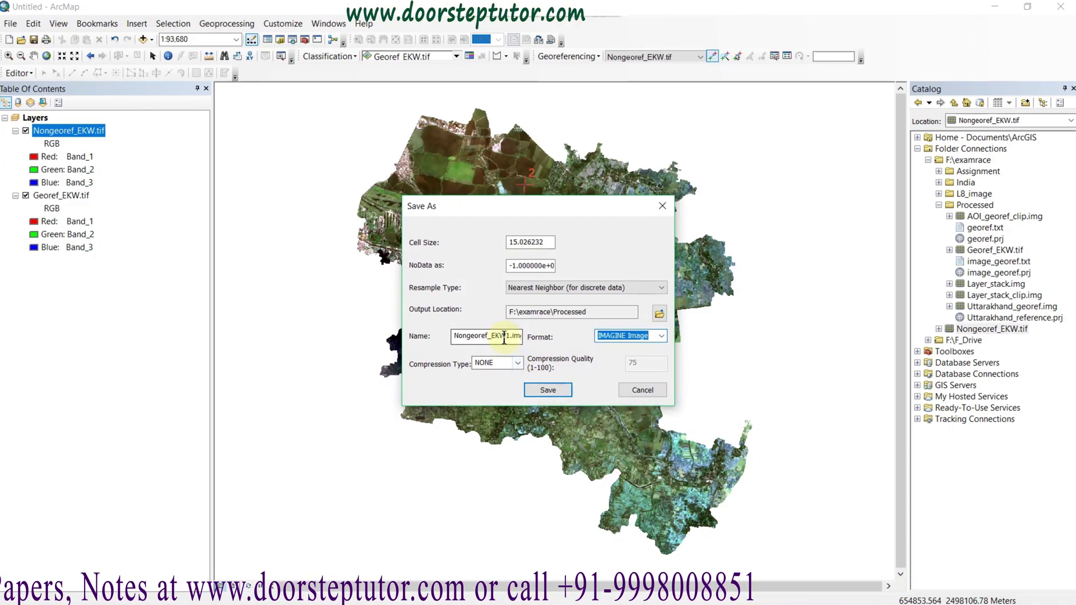
# Name the rectified output New_georef_ekw.img and save it
pyautogui.moveTo(510, 336); pyautogui.dragTo(449, 335)
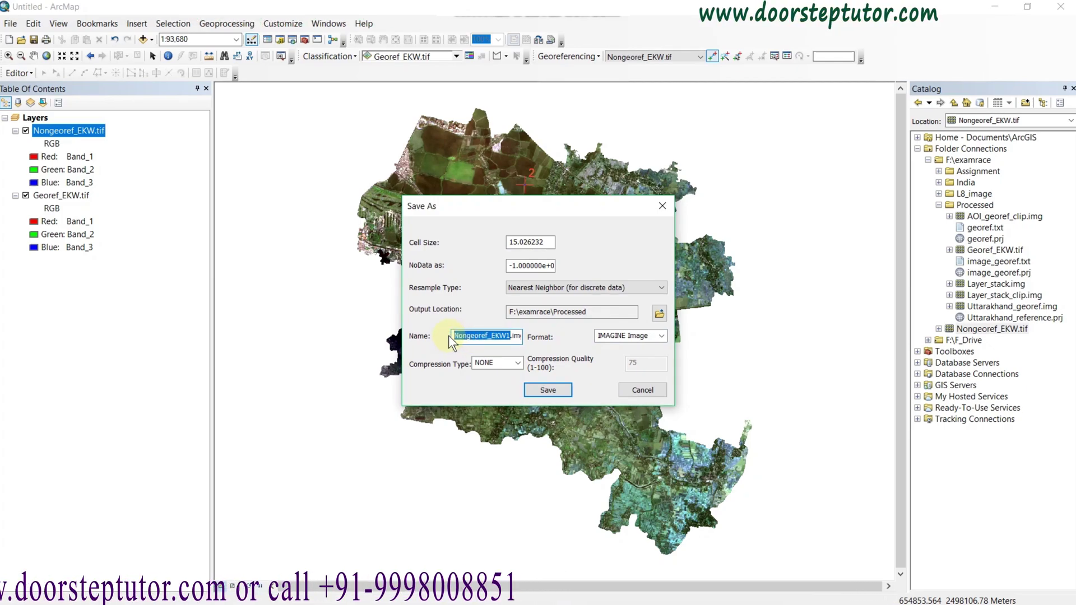
pyautogui.write('New_g')
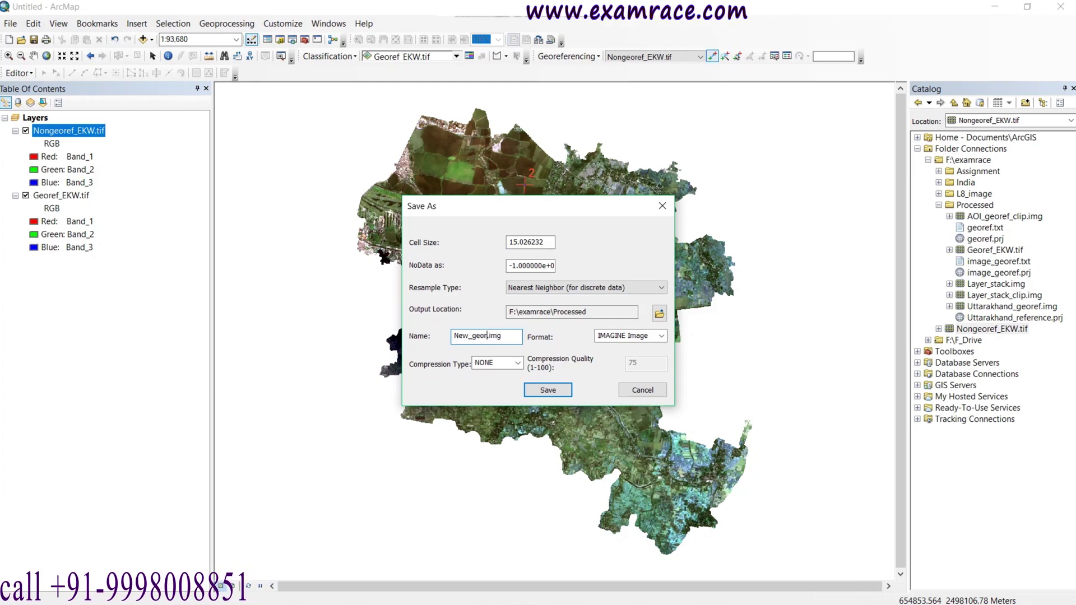
pyautogui.write('eoref_')
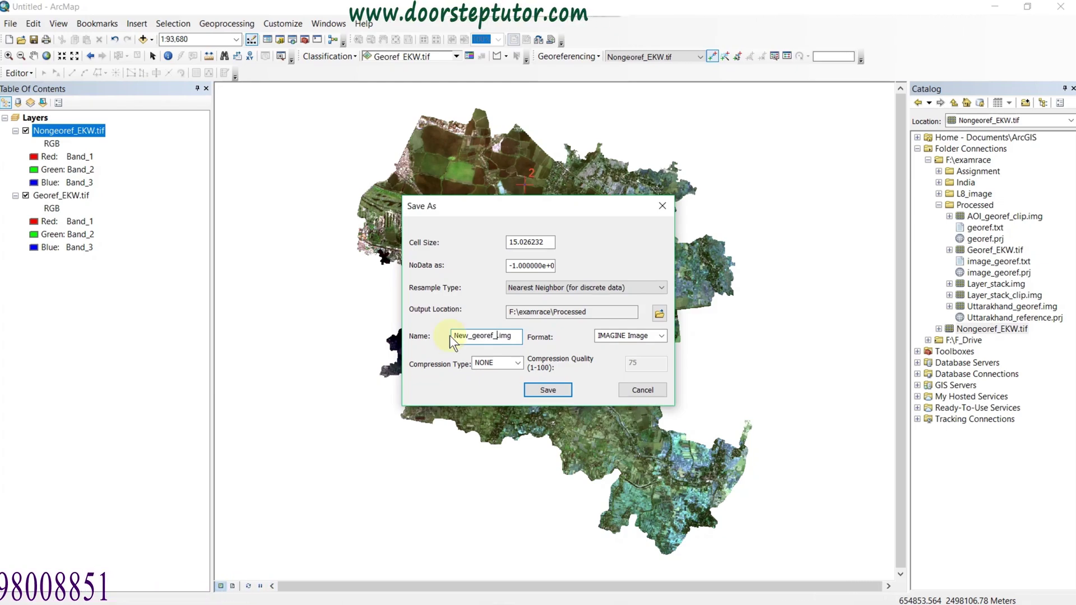
pyautogui.write('ekw')
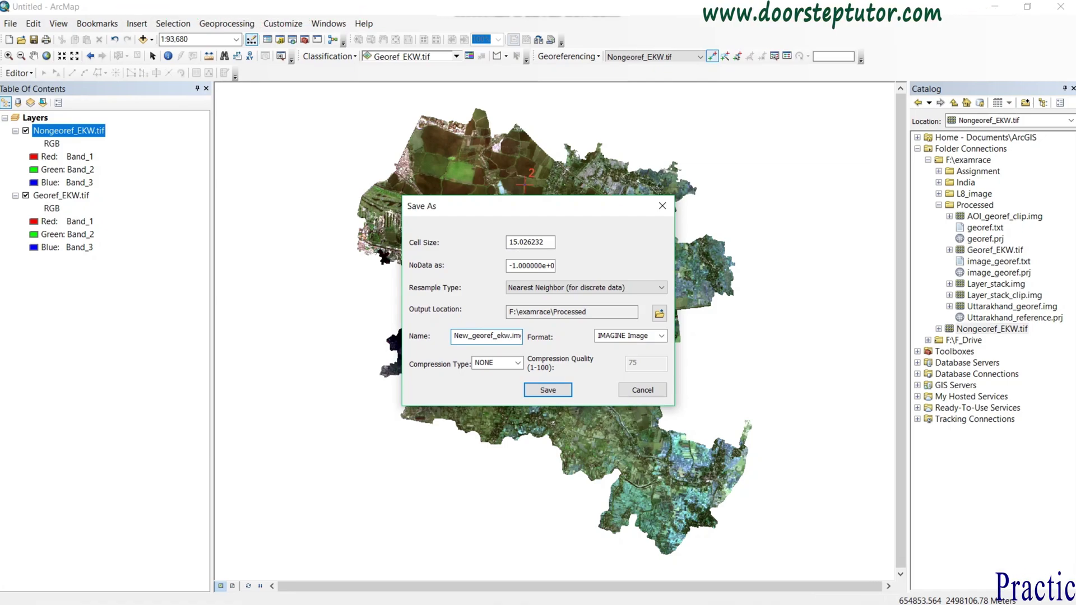
pyautogui.click(545, 390)
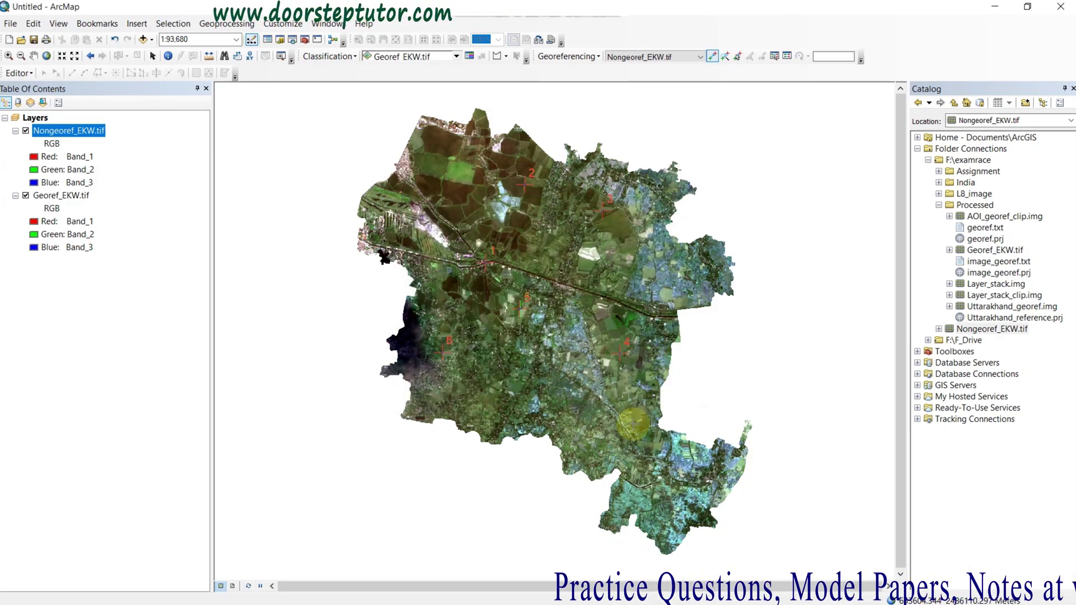
# Create a new blank map without saving the changes to the untitled one
pyautogui.click(9, 40)
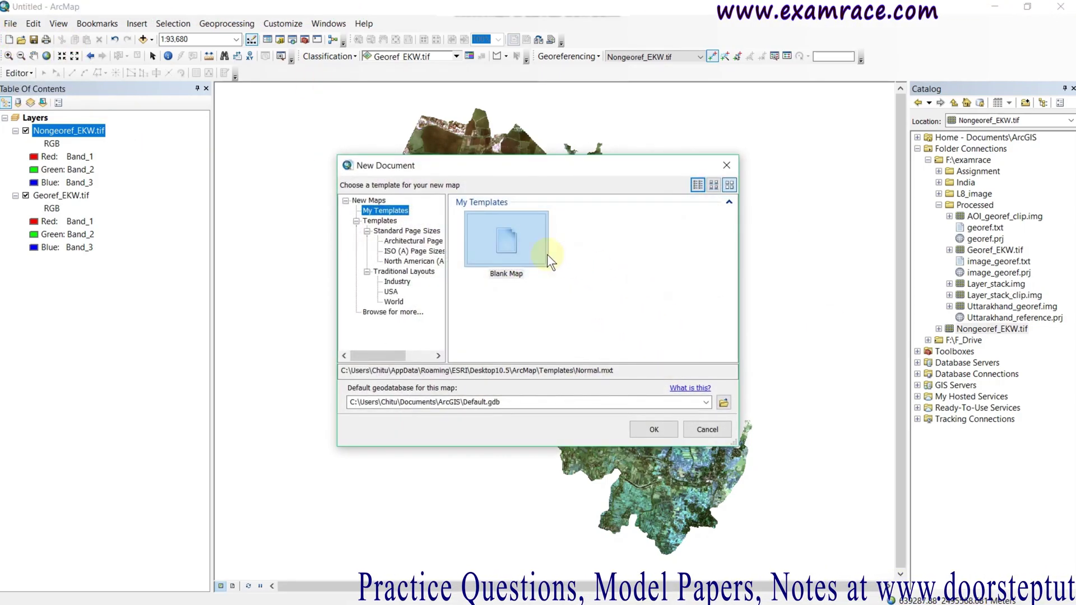
pyautogui.click(521, 239)
pyautogui.click(650, 436)
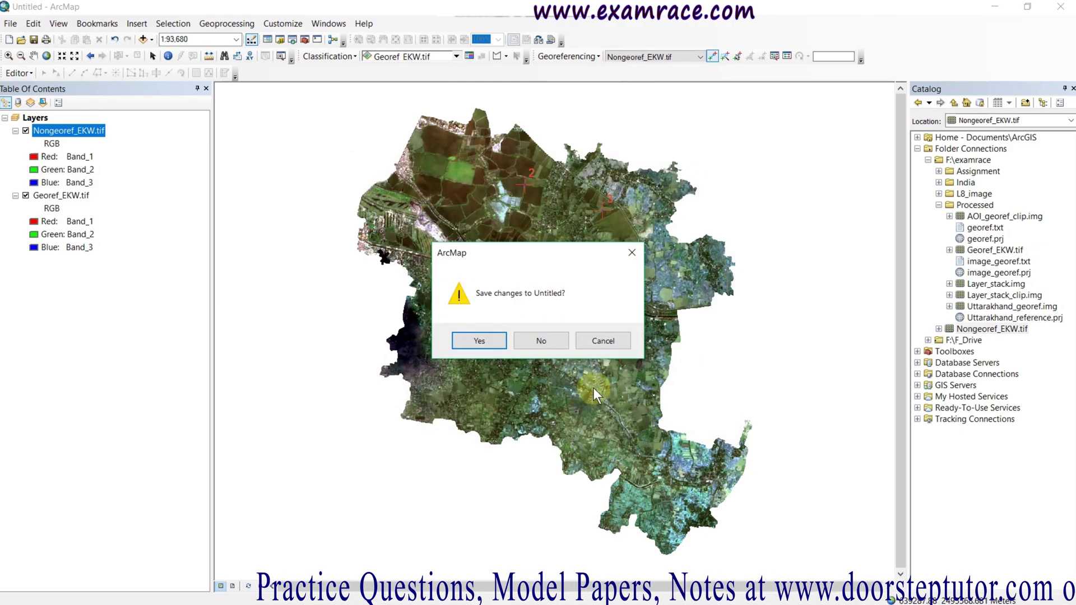
pyautogui.click(563, 342)
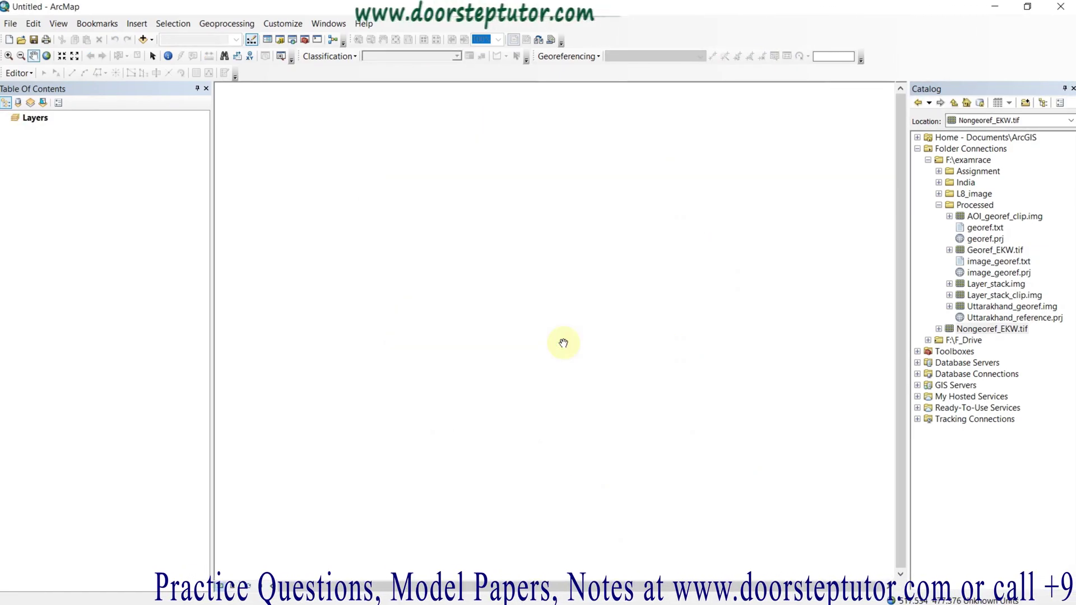
# Refresh the Processed folder and add New_georef_ekw.img from it to the map
pyautogui.click(937, 203)
pyautogui.rightClick(956, 205)
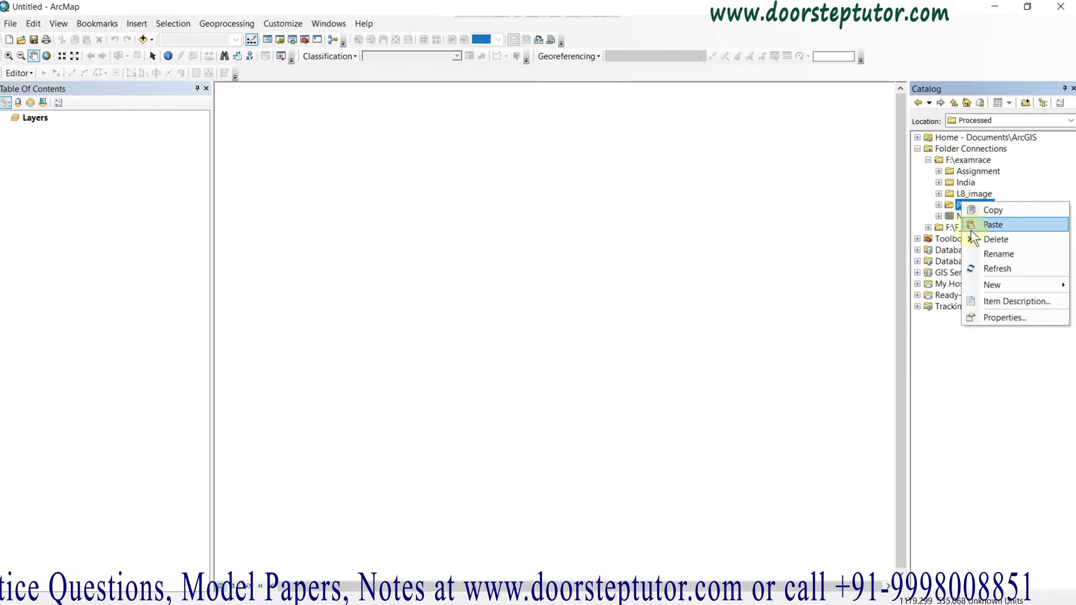
pyautogui.click(975, 264)
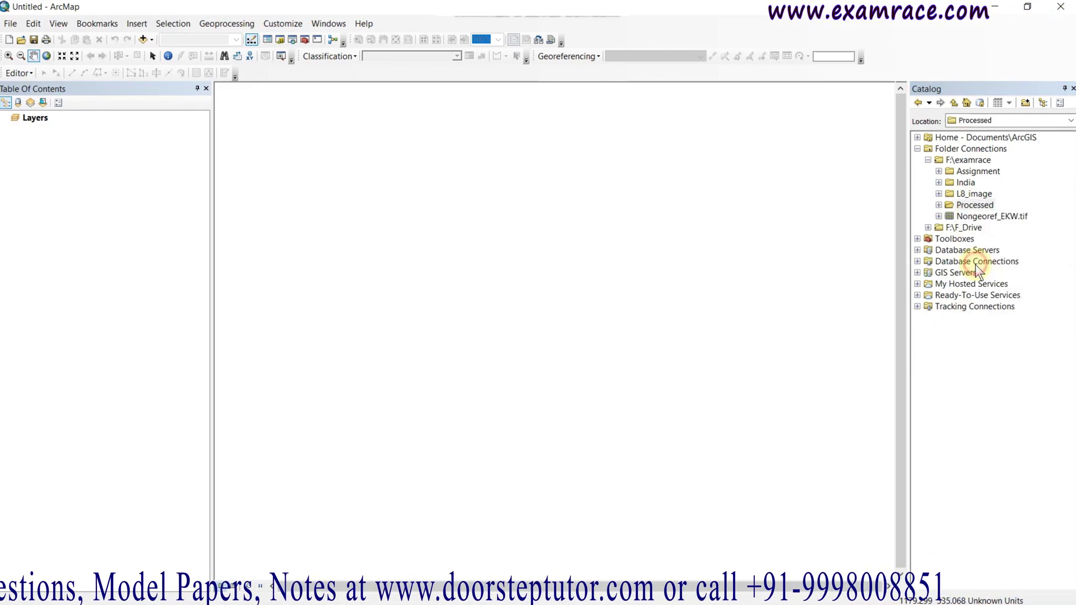
pyautogui.click(940, 205)
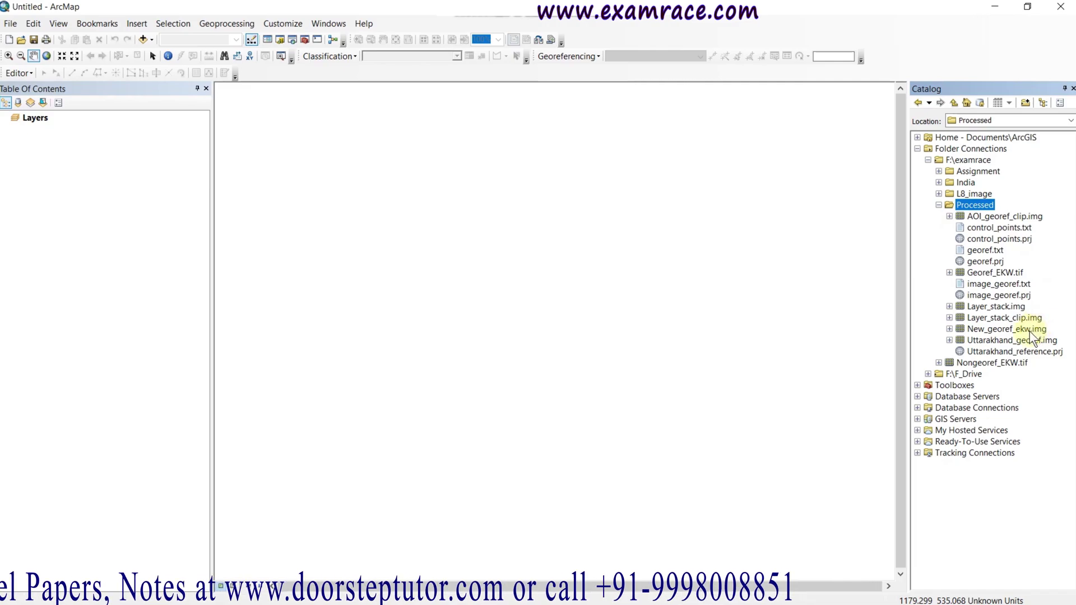
pyautogui.moveTo(1009, 329)
pyautogui.mouseDown()
pyautogui.moveTo(714, 271)
pyautogui.moveTo(723, 291)
pyautogui.mouseUp()
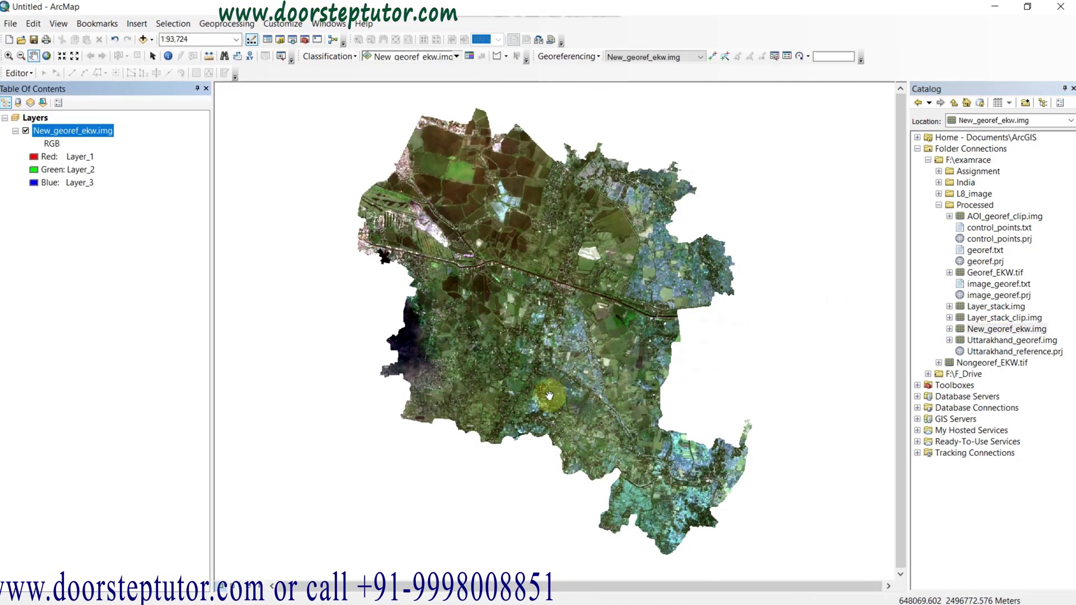
# Examine the spatial reference of New_georef_ekw.img in the source section of its layer properties
pyautogui.moveTo(1024, 571)
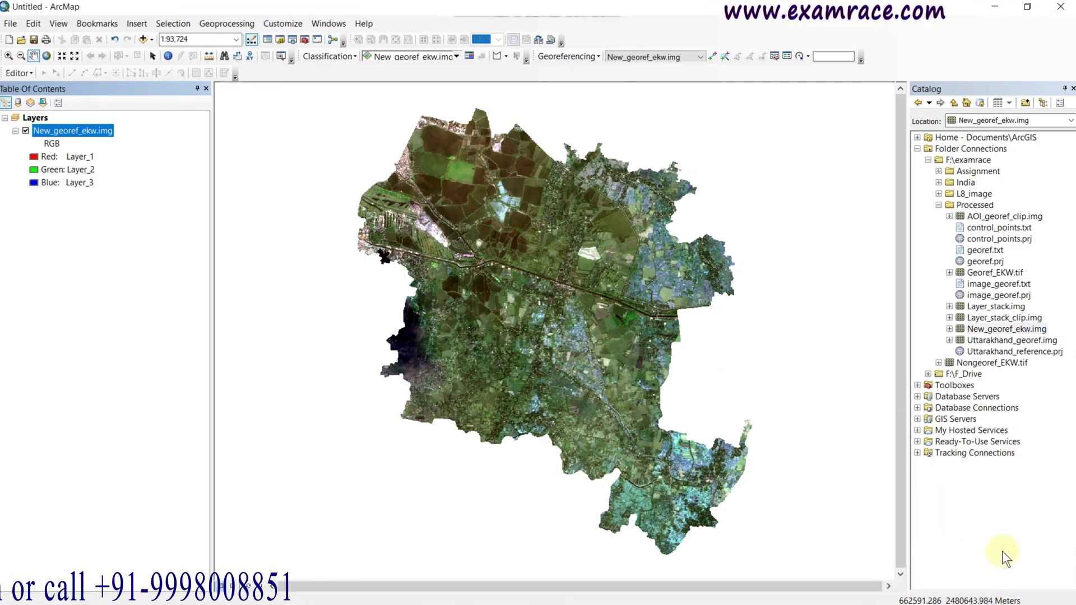
pyautogui.rightClick(90, 132)
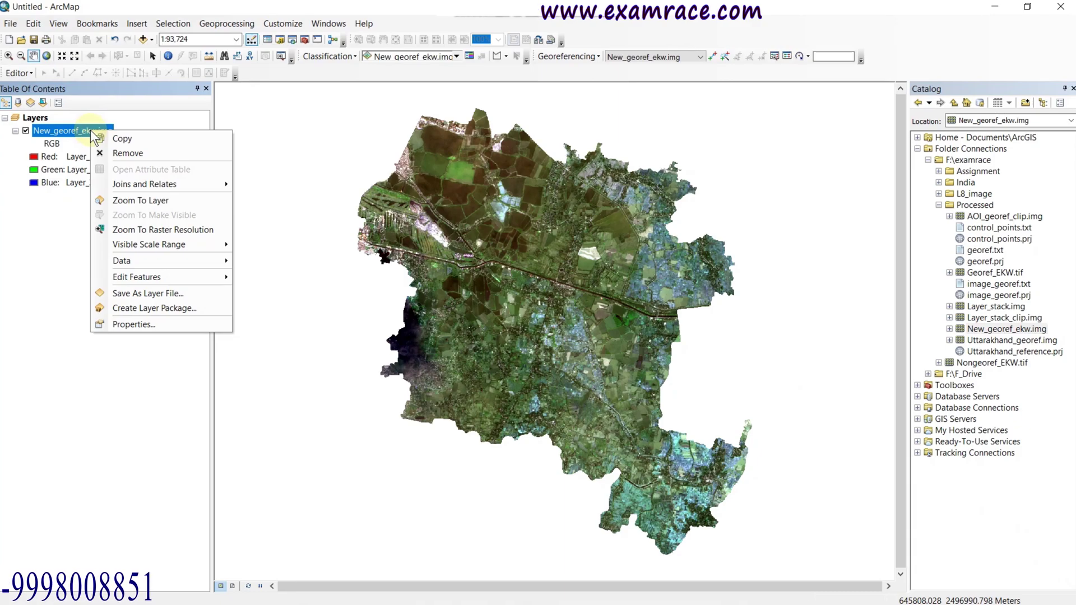
pyautogui.click(115, 325)
pyautogui.scroll(-5, 558, 281)
pyautogui.scroll(-2, 560, 271)
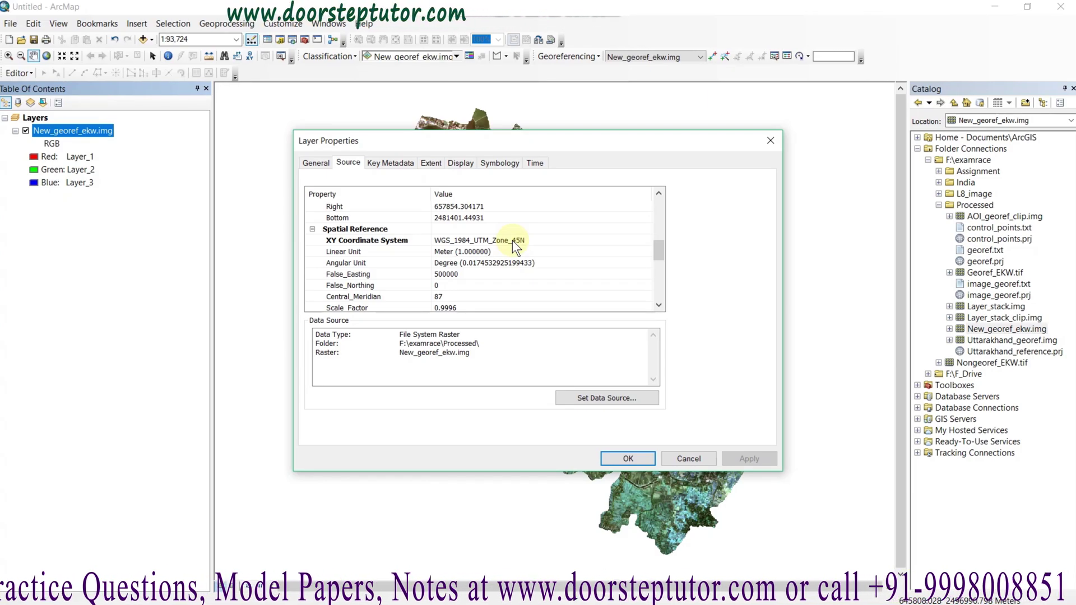
pyautogui.click(769, 140)
pyautogui.moveTo(516, 302)
pyautogui.mouseDown()
pyautogui.moveTo(492, 295)
pyautogui.moveTo(524, 247)
pyautogui.moveTo(499, 236)
pyautogui.moveTo(531, 267)
pyautogui.mouseUp()
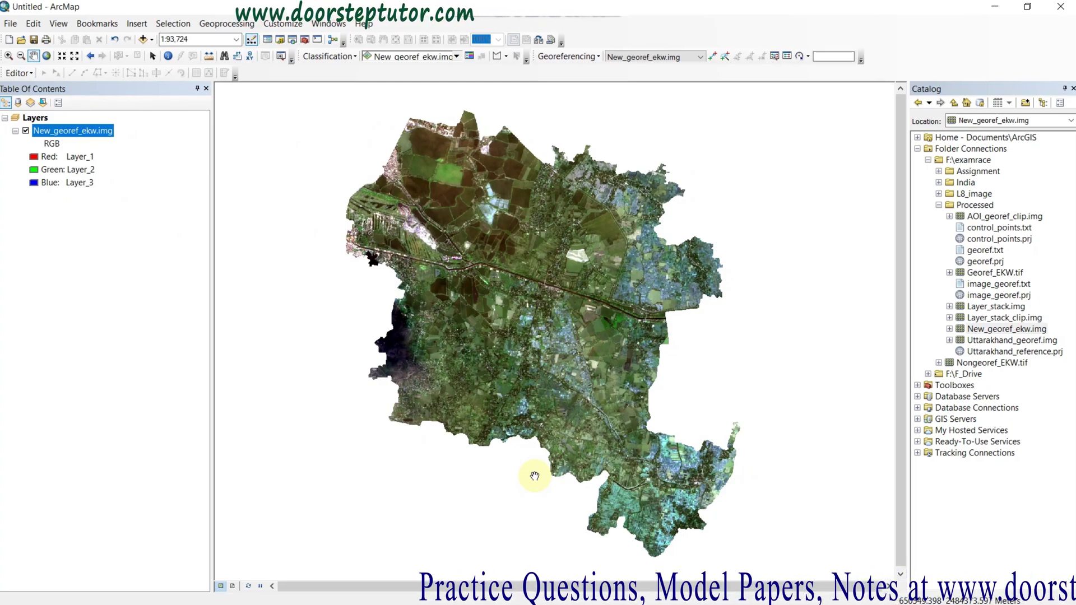
# Search for "reprojection" and open the Project Raster tool
pyautogui.click(292, 40)
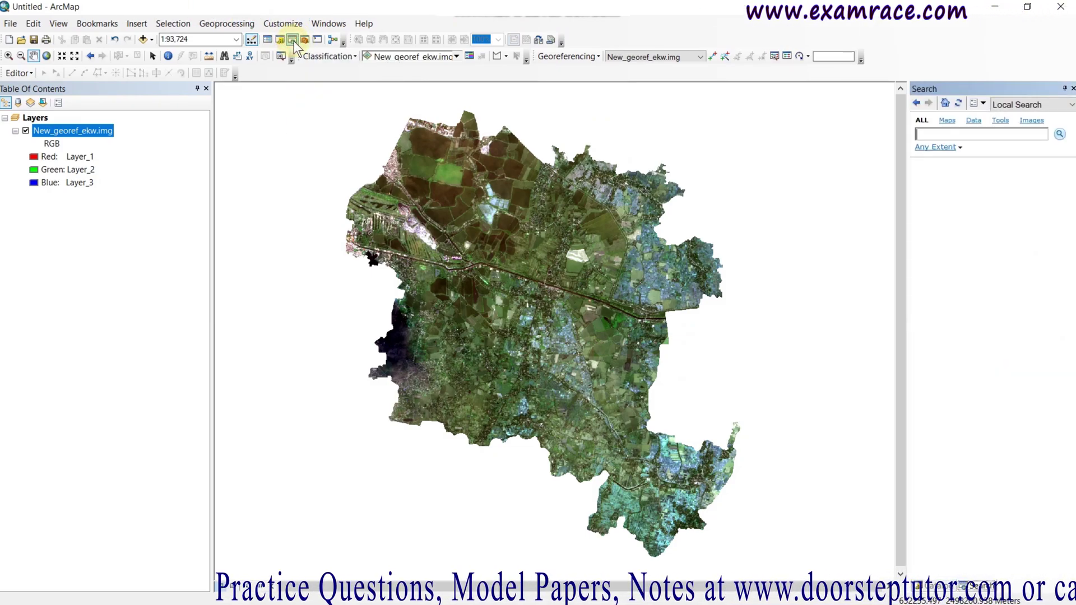
pyautogui.click(993, 134)
pyautogui.write('reprojection')
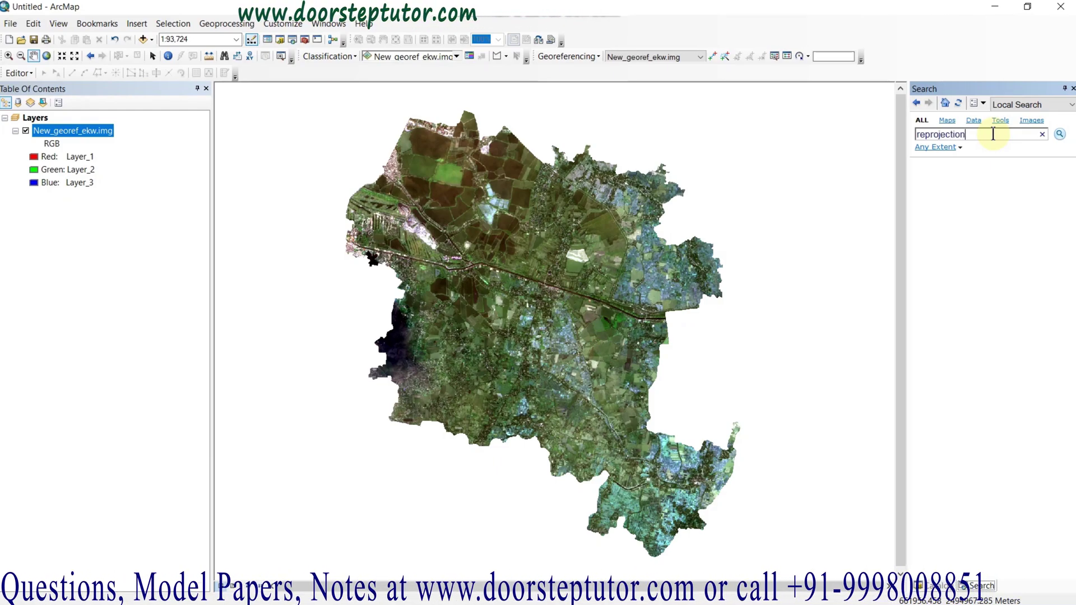
pyautogui.press('Return')
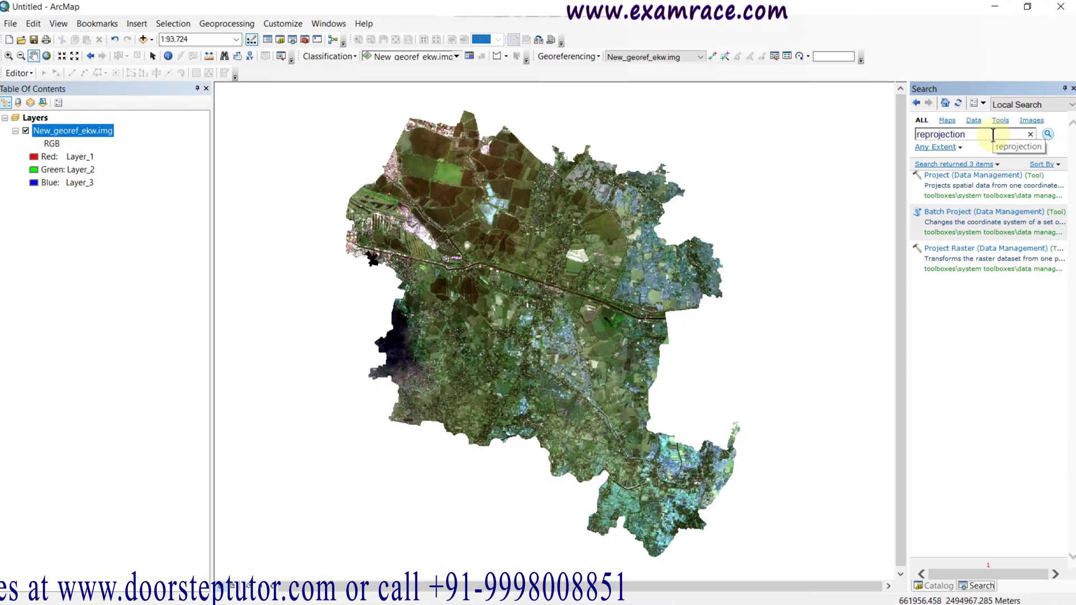
pyautogui.click(959, 248)
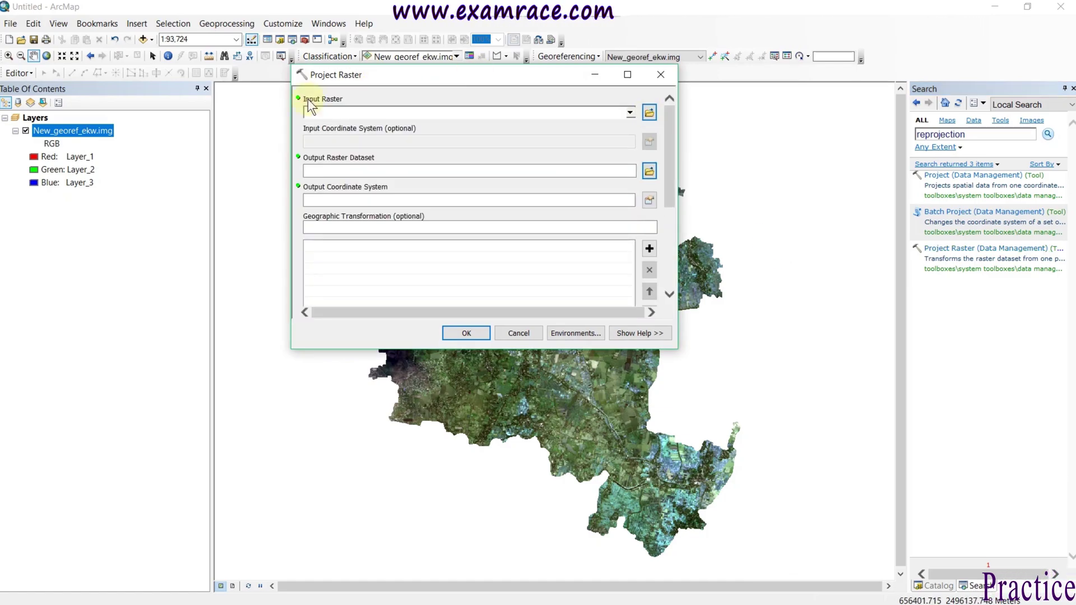
# Set New_georef_ekw.img as the input raster and F:\examrace\reproject_ekw.img as the output raster dataset
pyautogui.click(629, 113)
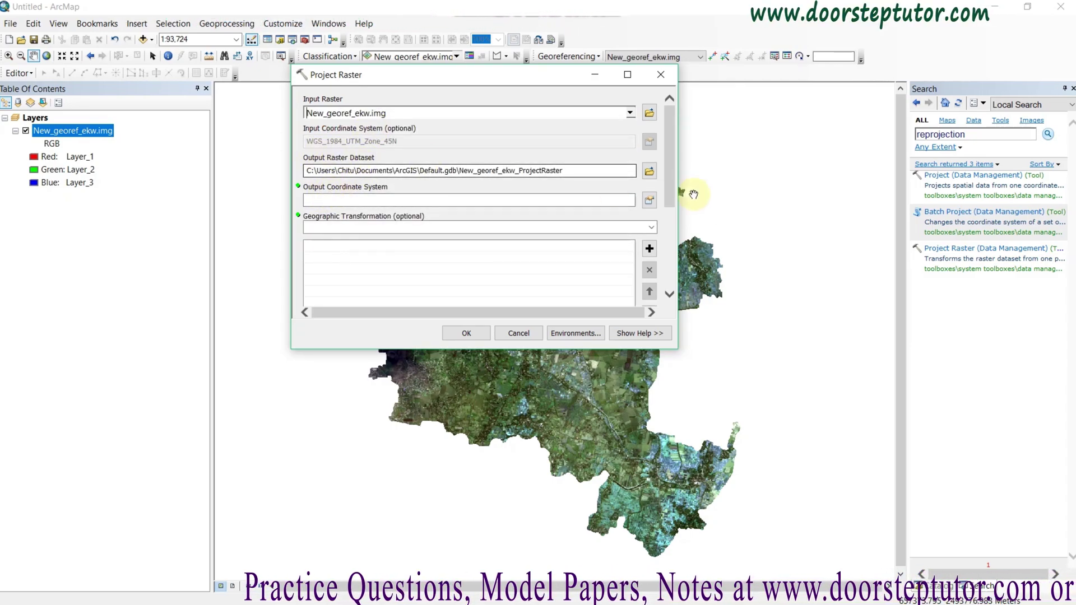
pyautogui.click(649, 171)
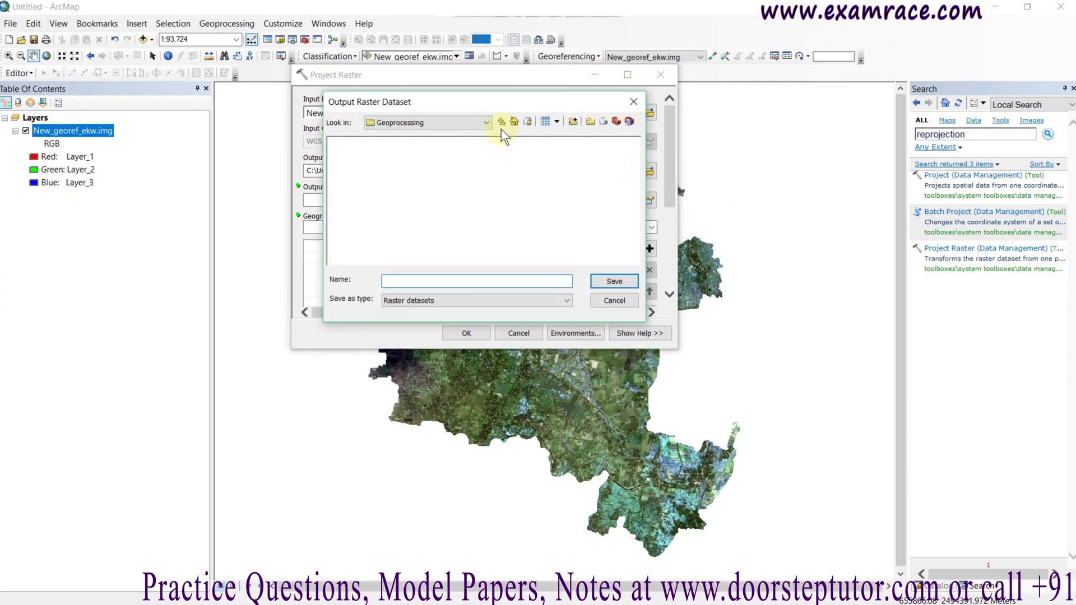
pyautogui.click(501, 122)
pyautogui.click(501, 122)
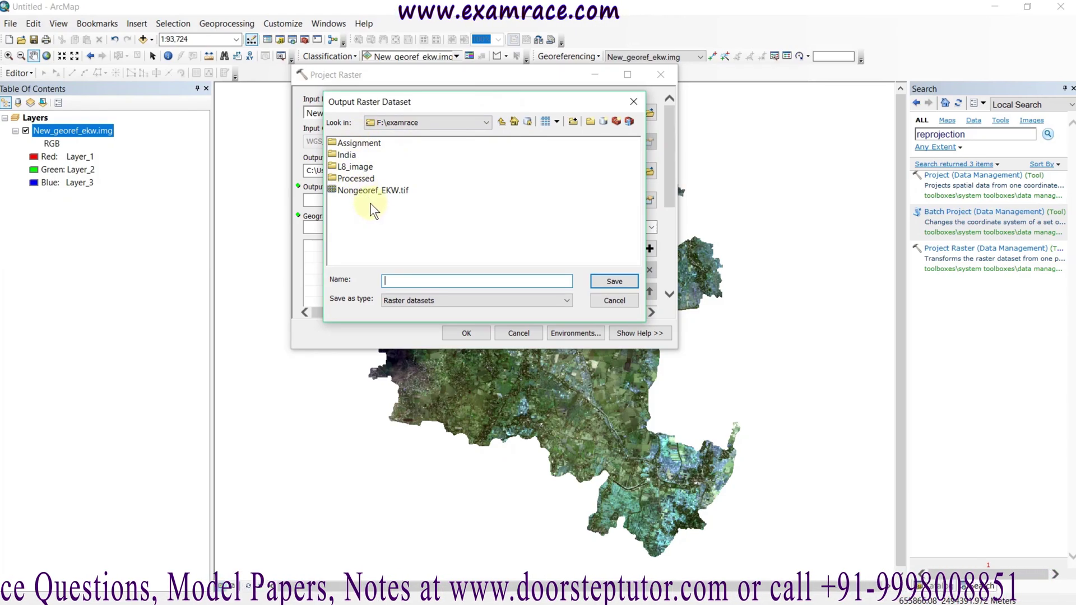
pyautogui.click(396, 279)
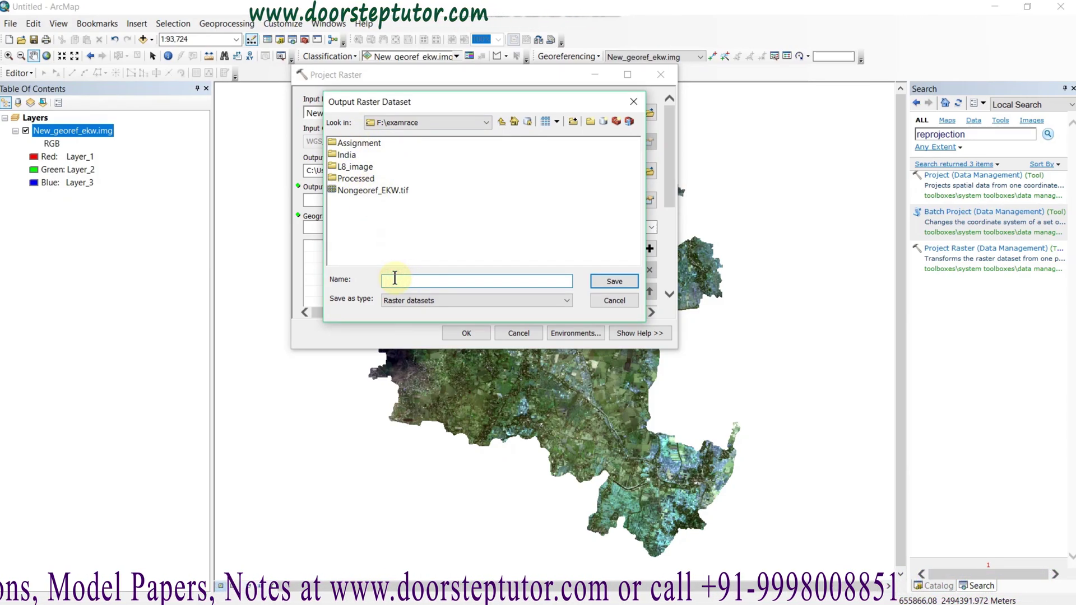
pyautogui.write('repr')
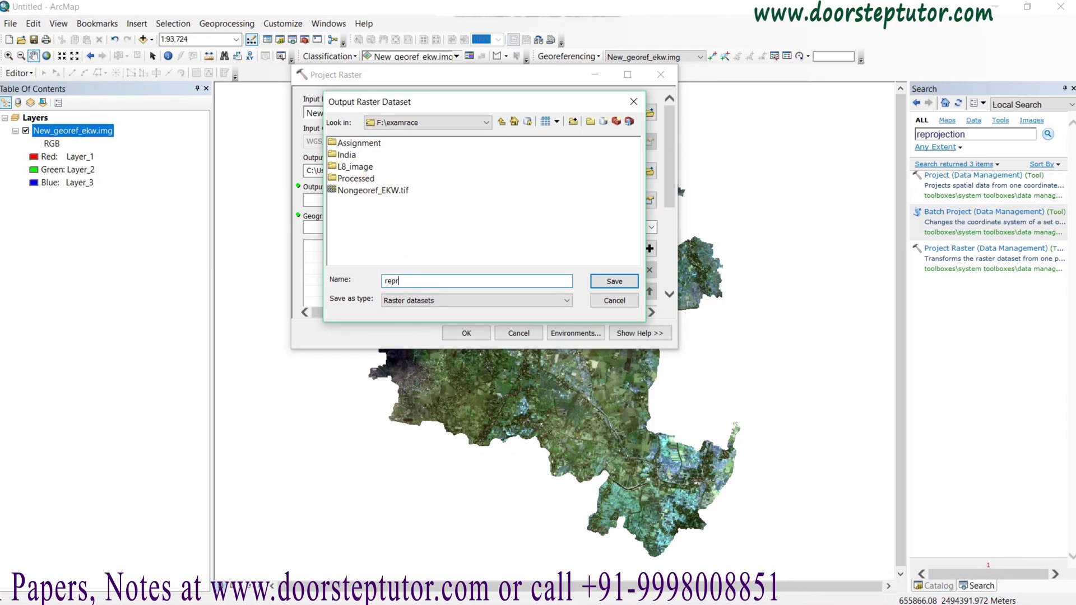
pyautogui.write('oject_ekw.img')
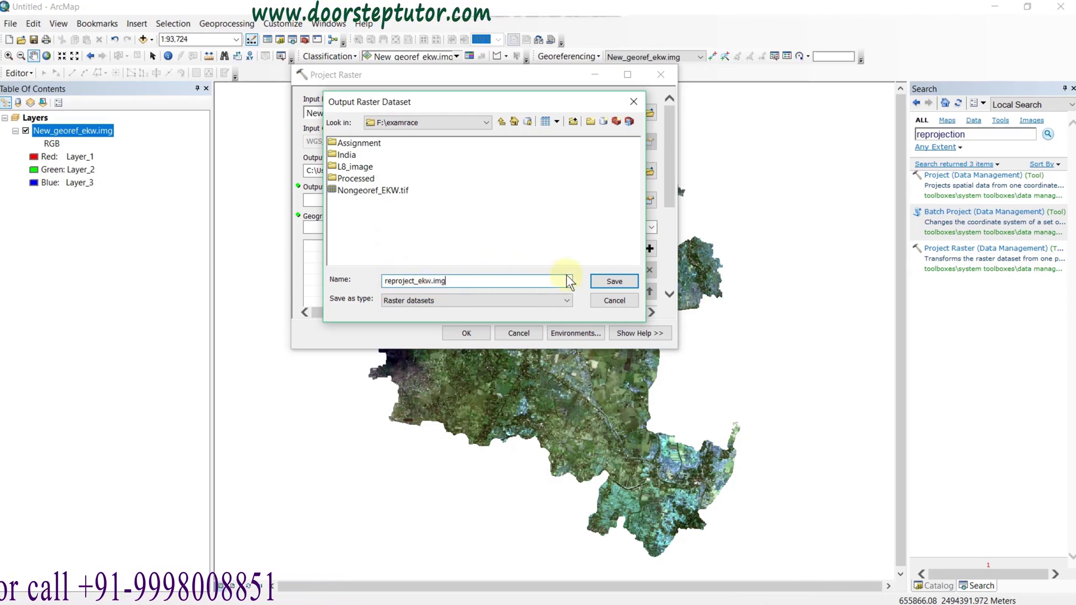
pyautogui.click(601, 283)
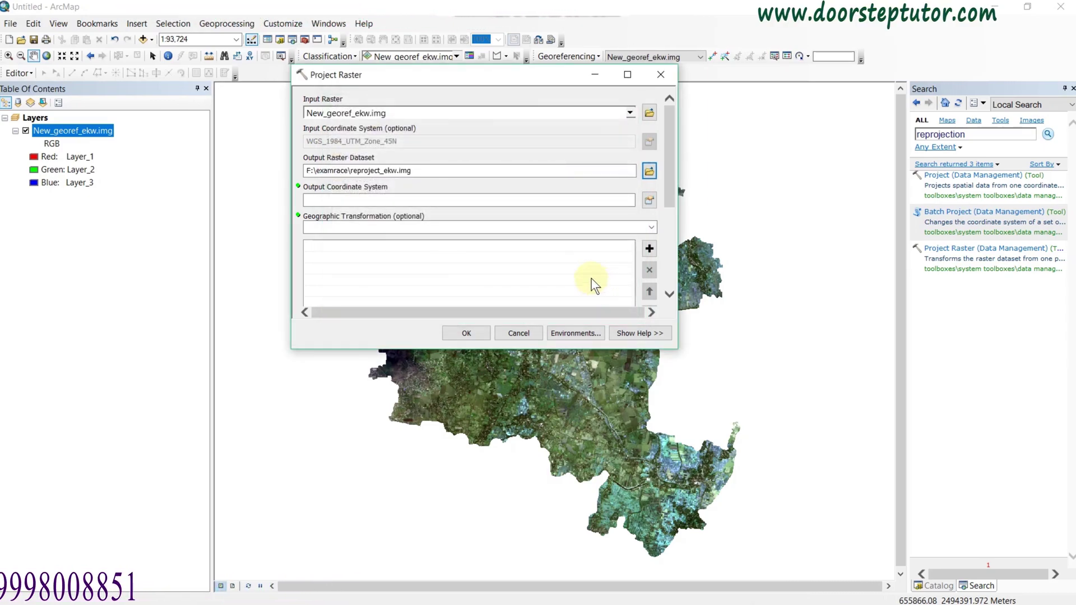
# Choose GCS_WGS_1984 as the output coordinate system, keep NEAREST resampling, and run Project Raster
pyautogui.click(649, 200)
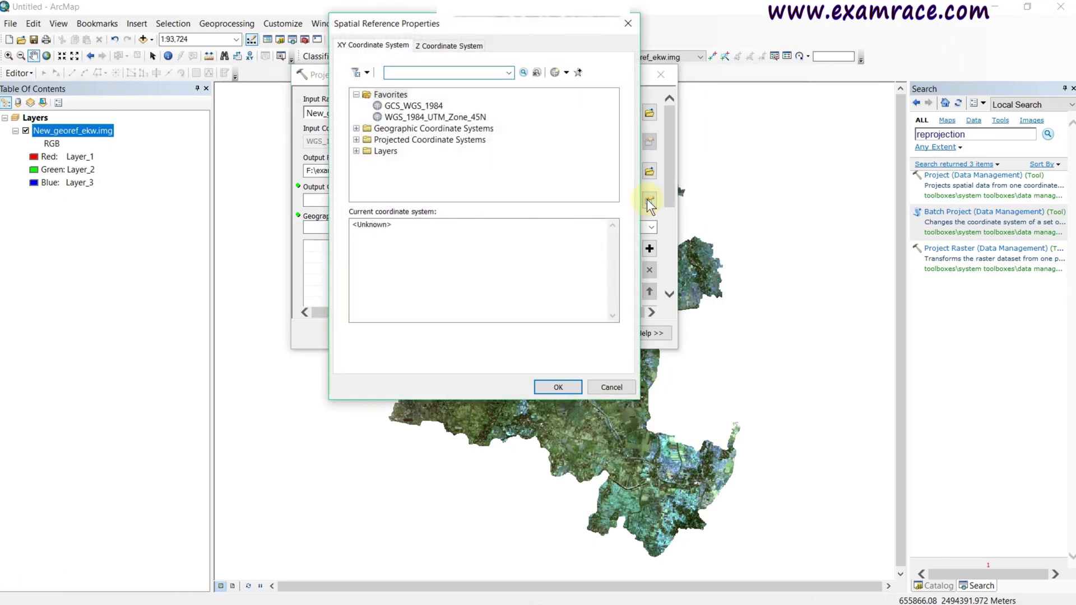
pyautogui.click(433, 106)
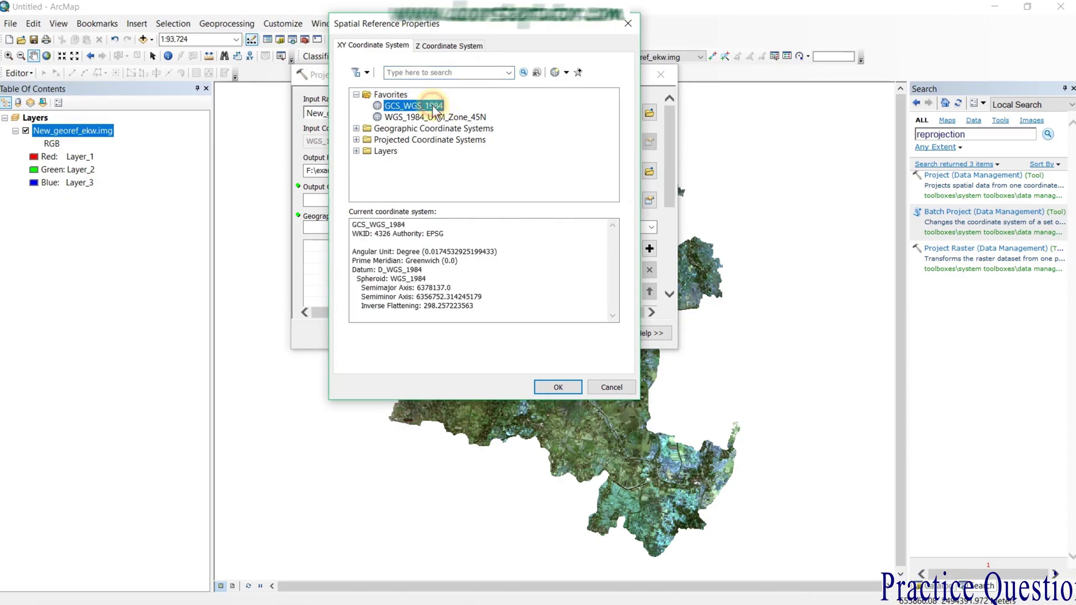
pyautogui.click(548, 388)
pyautogui.moveTo(665, 194); pyautogui.dragTo(664, 267)
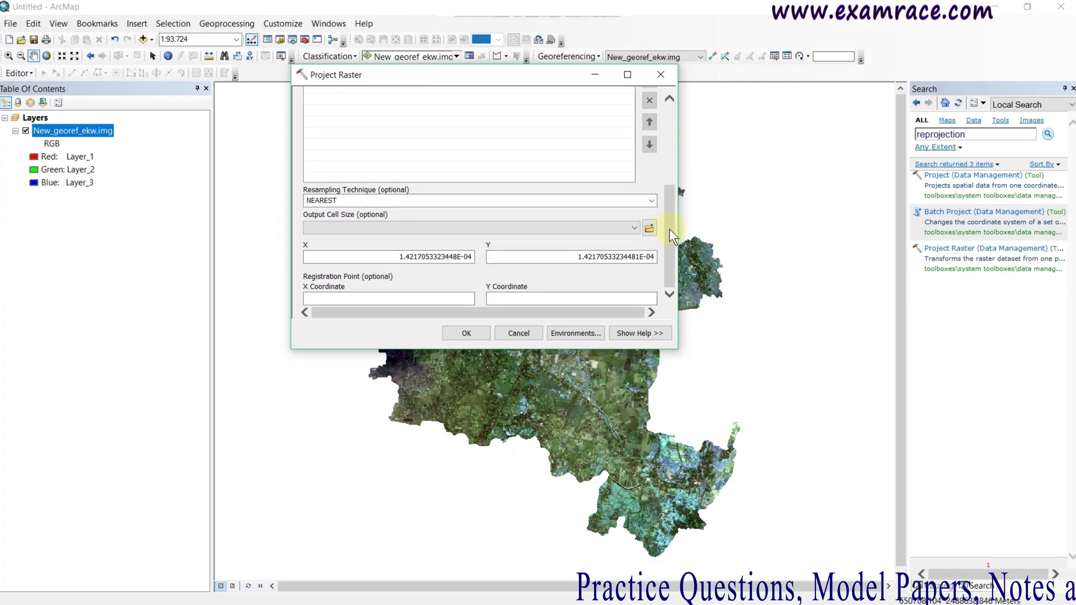
pyautogui.click(651, 200)
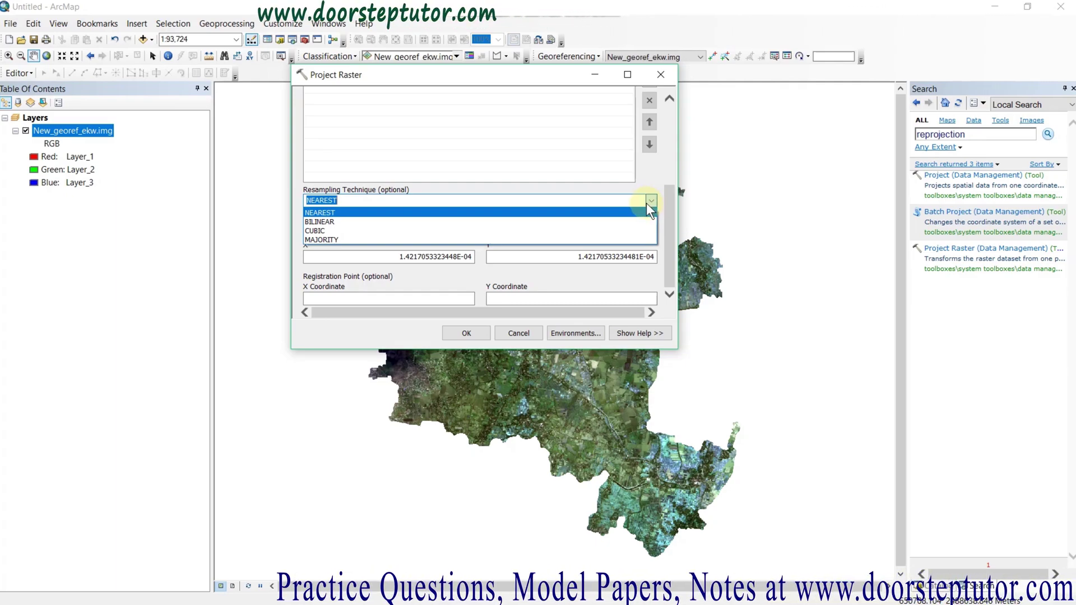
pyautogui.click(649, 213)
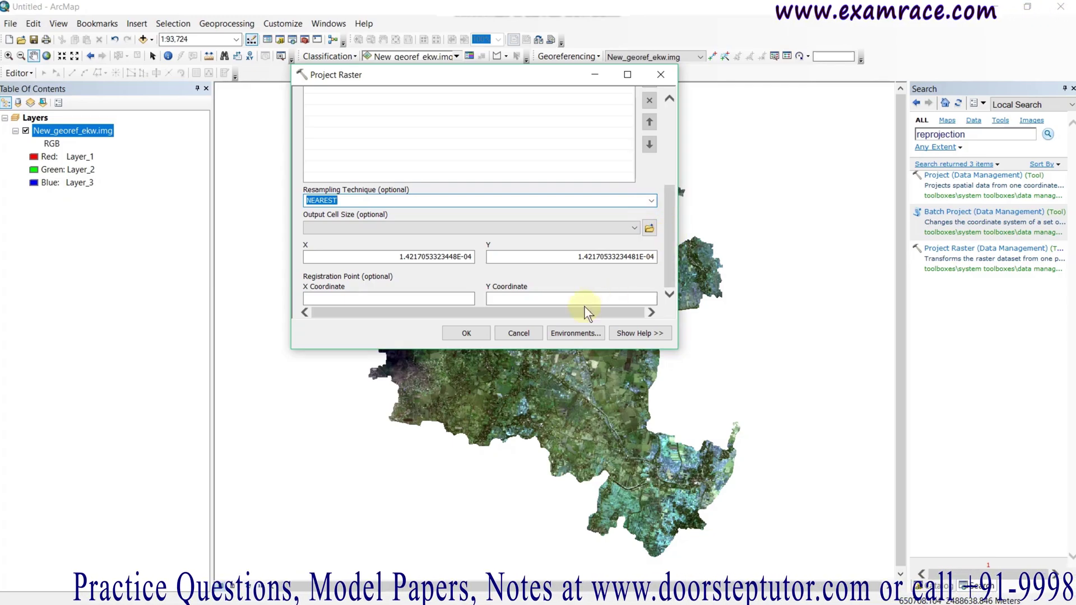
pyautogui.click(485, 332)
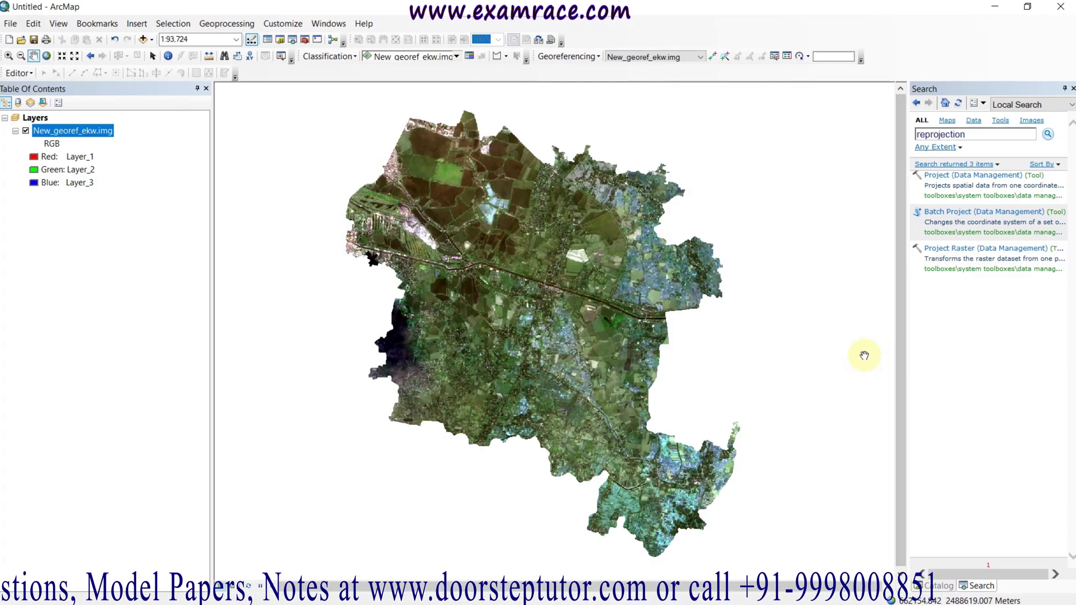
# Check the current session's geoprocessing results for the Project Raster run, and close the results
pyautogui.click(220, 23)
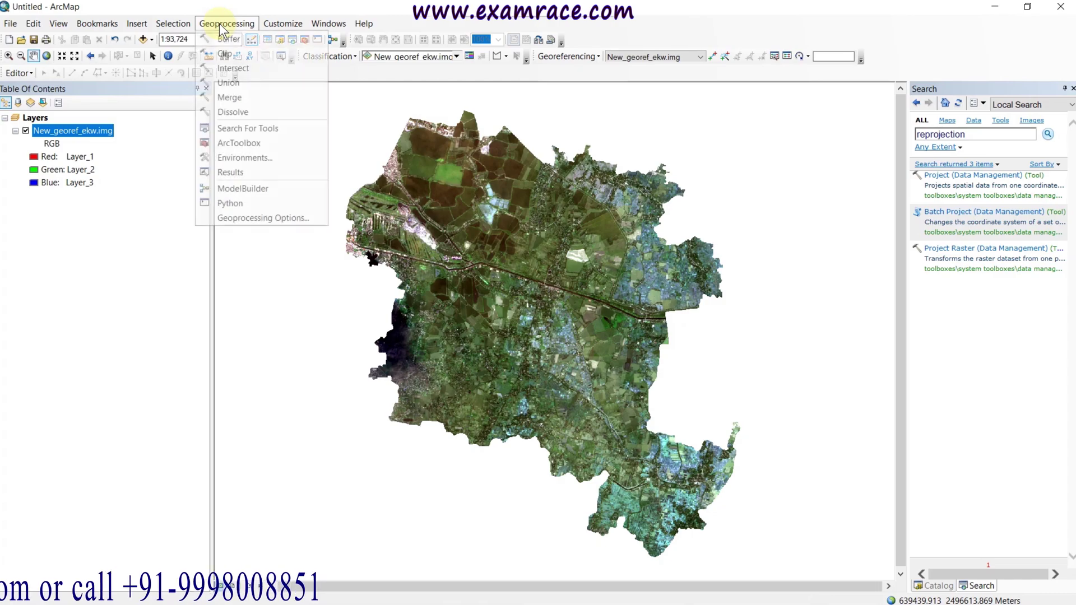
pyautogui.click(220, 174)
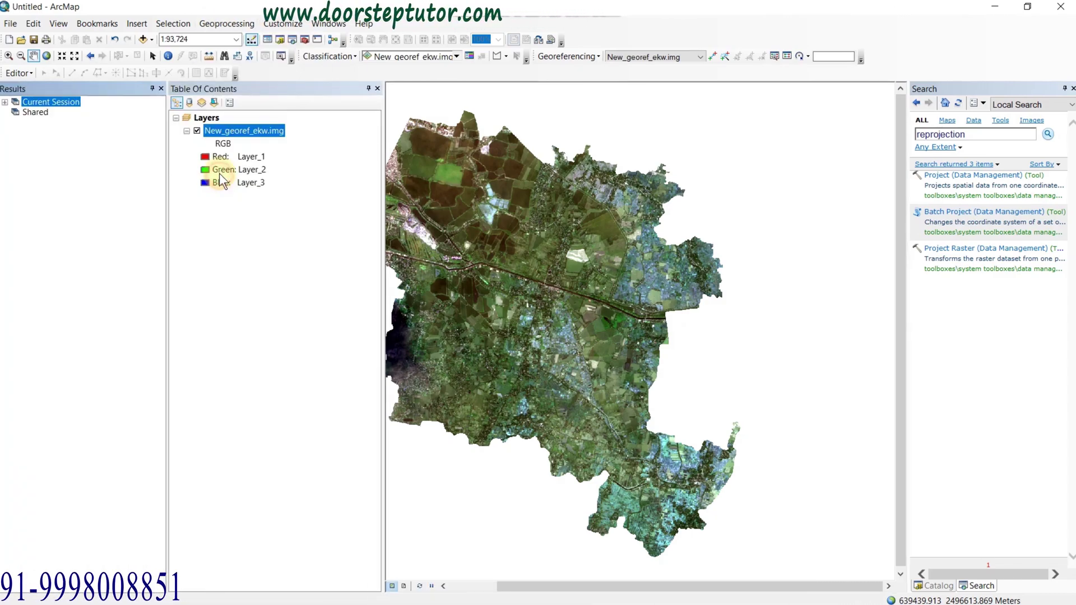
pyautogui.click(6, 102)
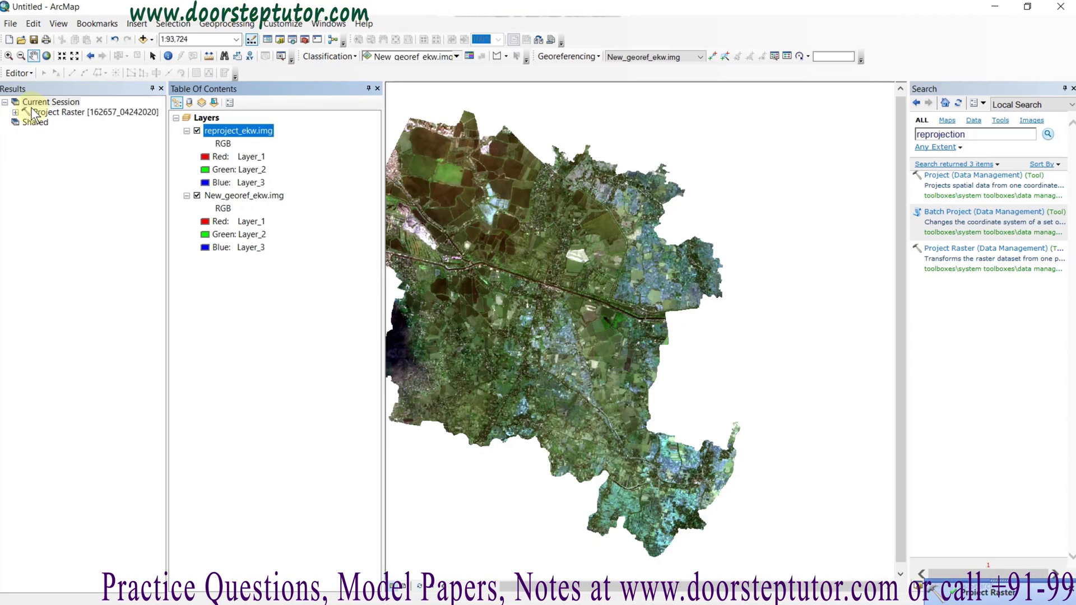
pyautogui.click(161, 89)
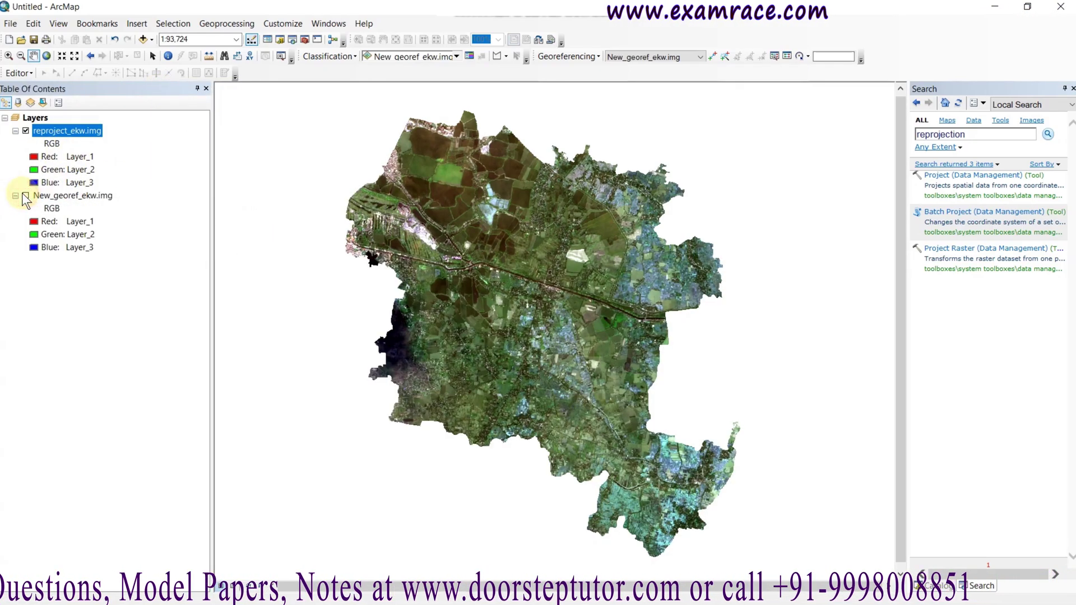
# Examine the spatial reference of reproject_ekw.img in the source section of its layer properties
pyautogui.rightClick(63, 134)
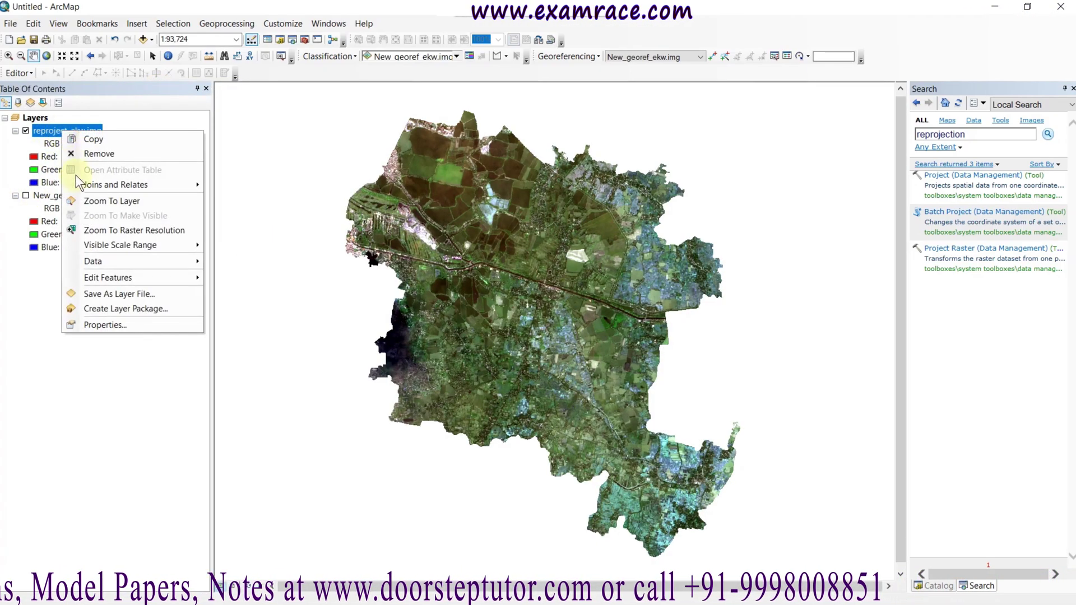
pyautogui.click(84, 324)
pyautogui.scroll(-5, 559, 284)
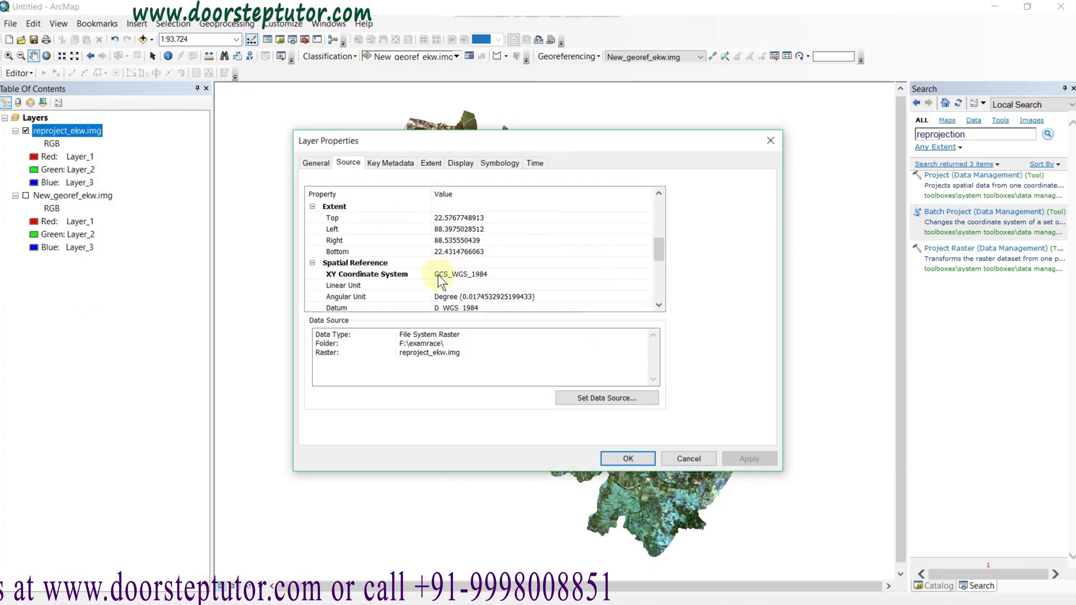
pyautogui.click(685, 459)
# Create a new blank map, discarding the changes to the current untitled map
pyautogui.click(9, 39)
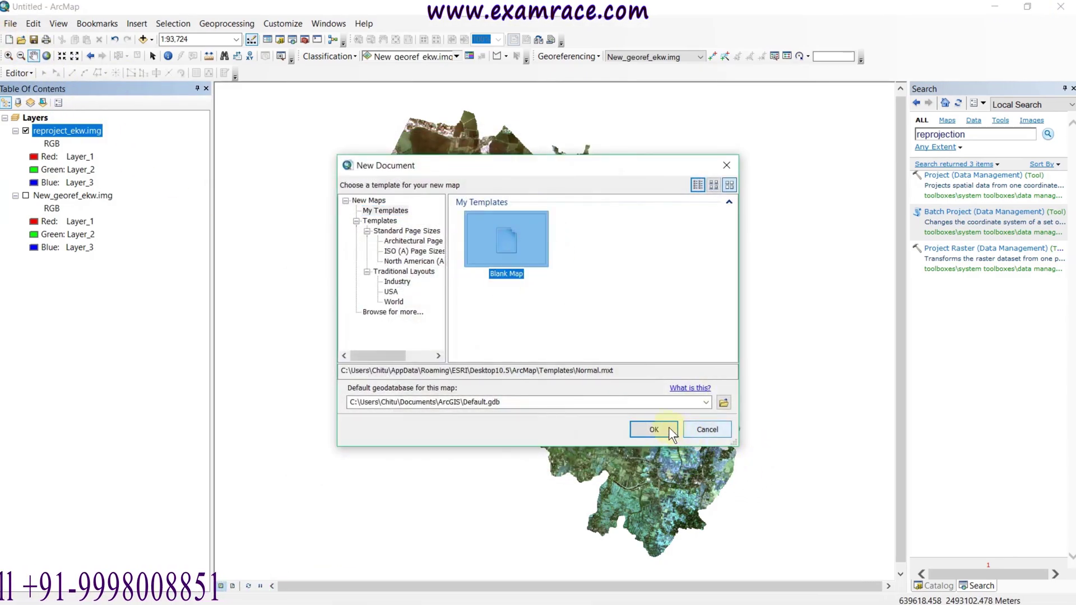
pyautogui.click(666, 428)
pyautogui.click(553, 342)
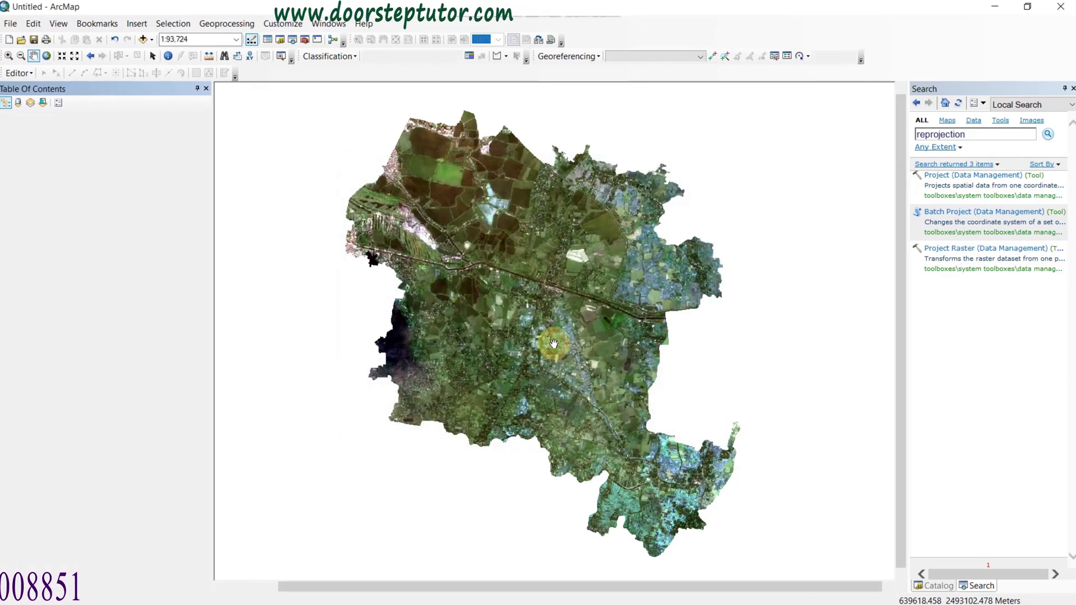
# Refresh the F:\examrace folder and add reproject_ekw.img, followed by Georef_EKW.tif from its Processed subfolder, to the map
pyautogui.click(1073, 88)
pyautogui.click(956, 159)
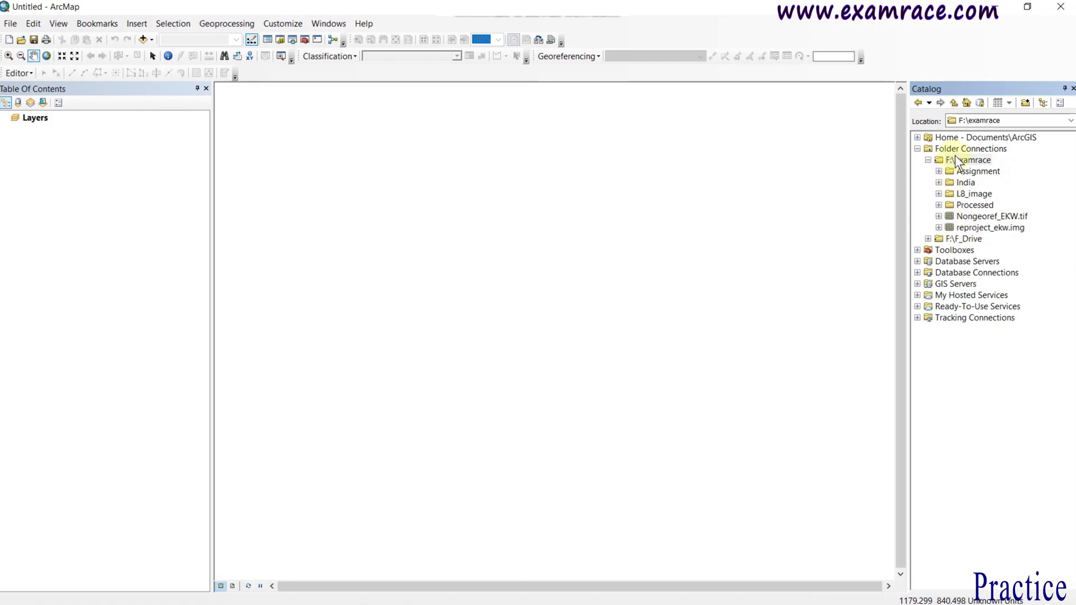
pyautogui.rightClick(956, 160)
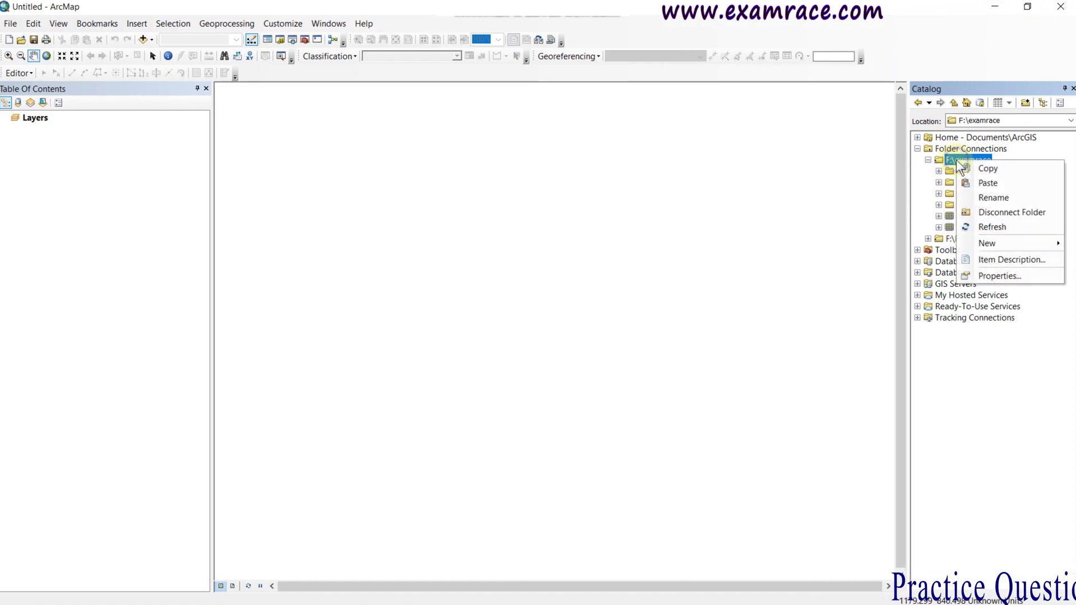
pyautogui.click(978, 227)
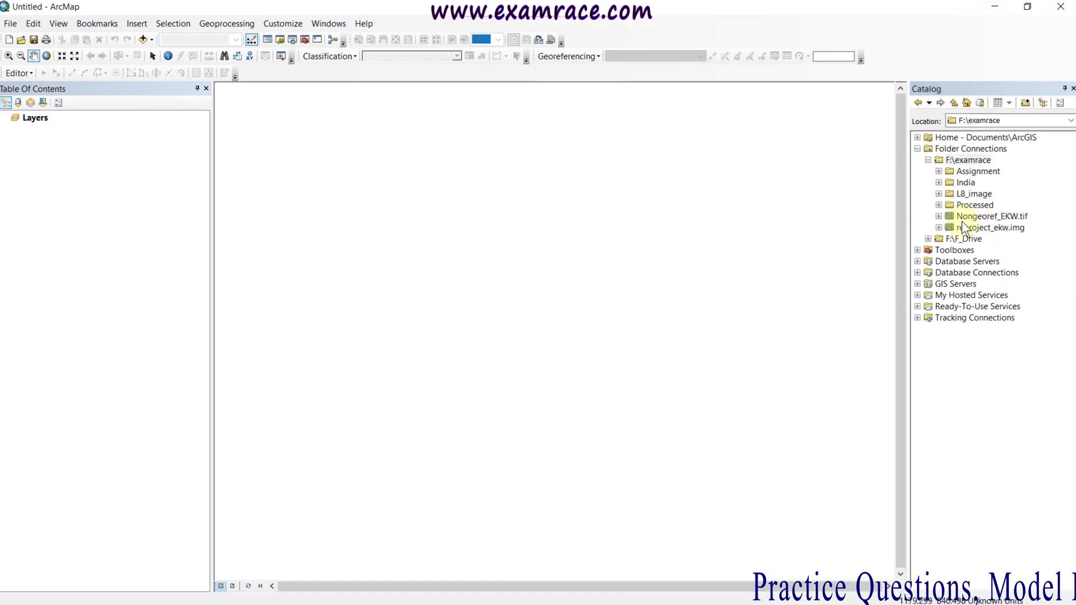
pyautogui.moveTo(986, 228); pyautogui.dragTo(624, 168)
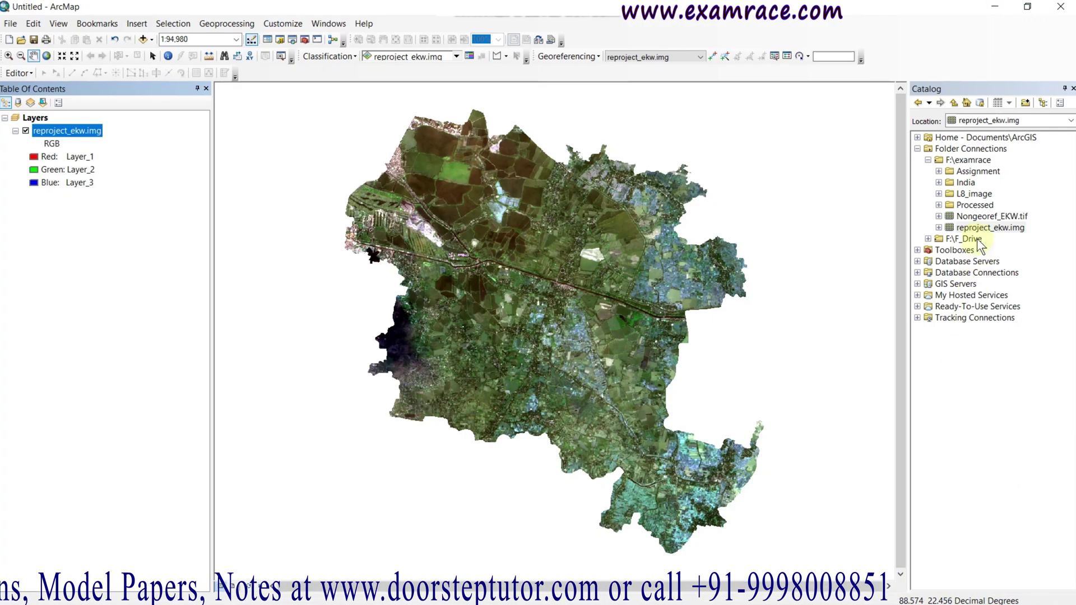
pyautogui.click(939, 204)
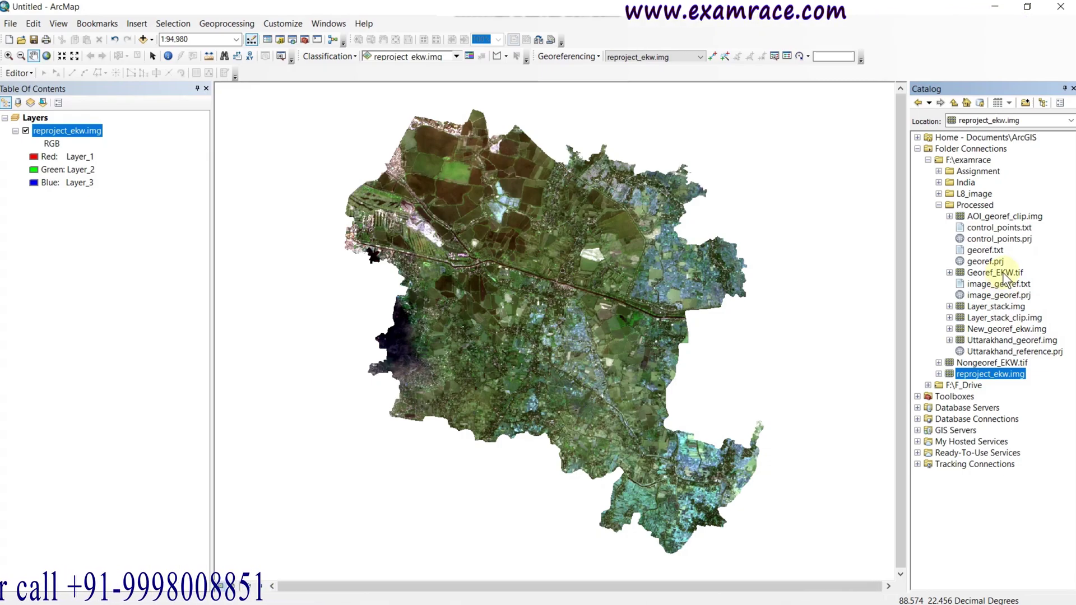
pyautogui.moveTo(1003, 278); pyautogui.dragTo(809, 240)
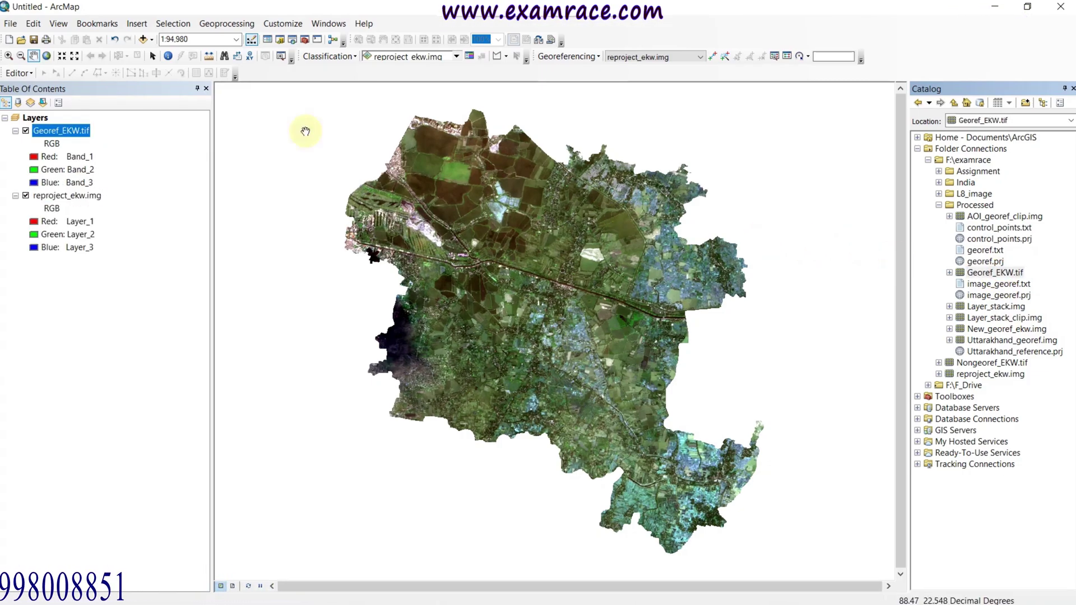
# Examine the spatial reference of Georef_EKW.tif in the source section of its layer properties
pyautogui.click(82, 129)
pyautogui.rightClick(78, 125)
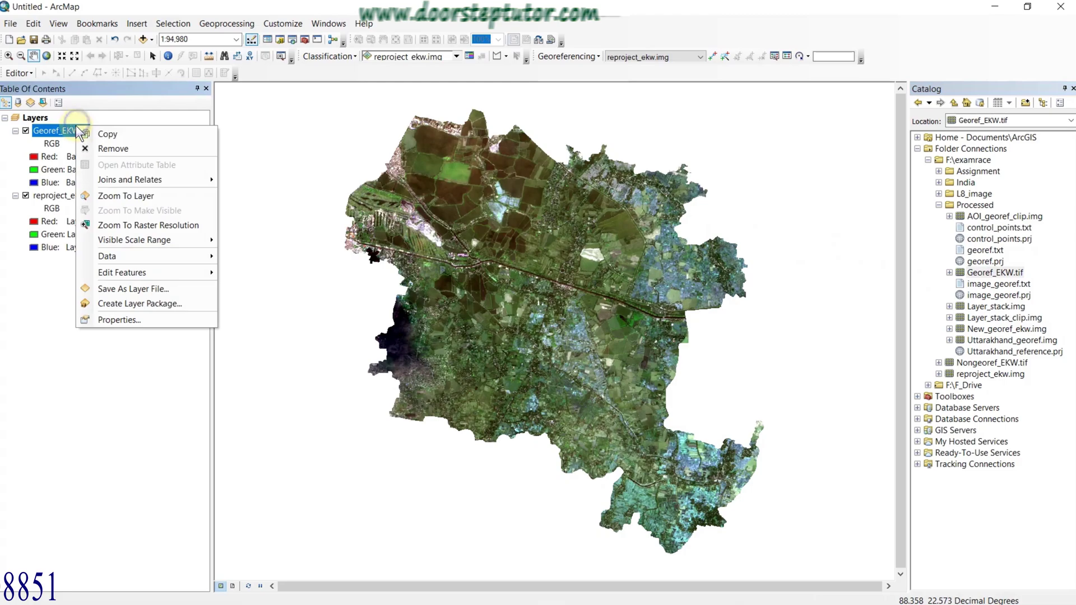
pyautogui.click(97, 317)
pyautogui.scroll(-5, 516, 277)
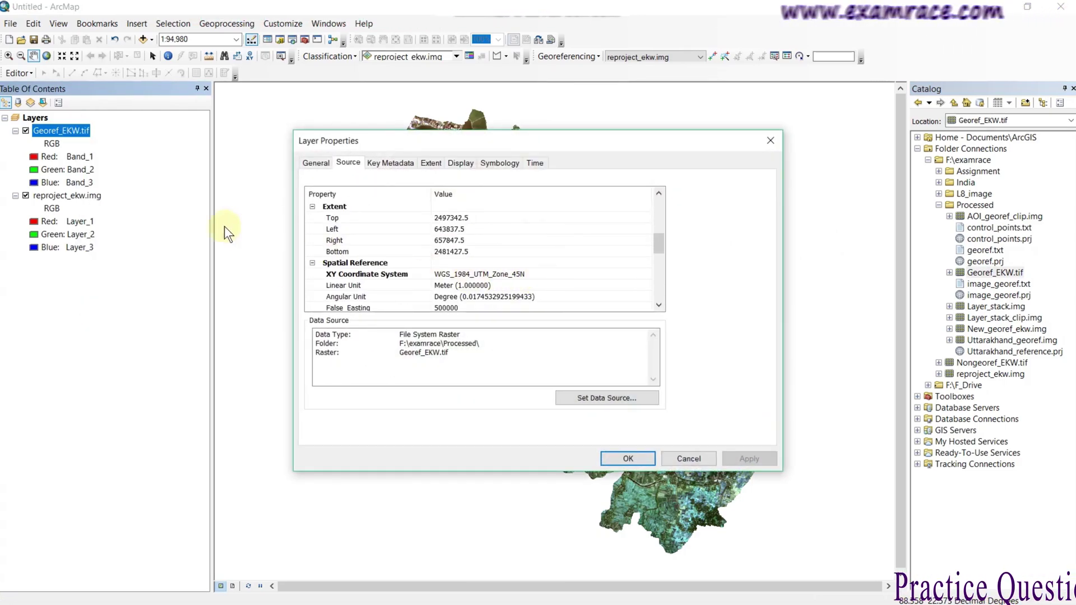
pyautogui.click(771, 140)
# Open the layer properties of reproject_ekw.img to view its source information
pyautogui.rightClick(66, 195)
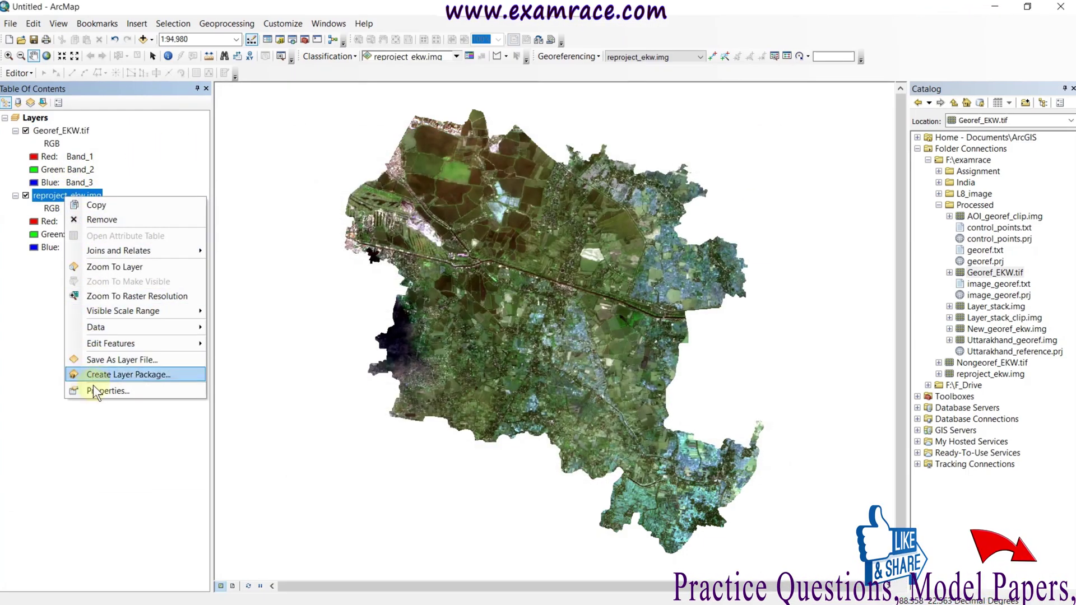
pyautogui.click(112, 392)
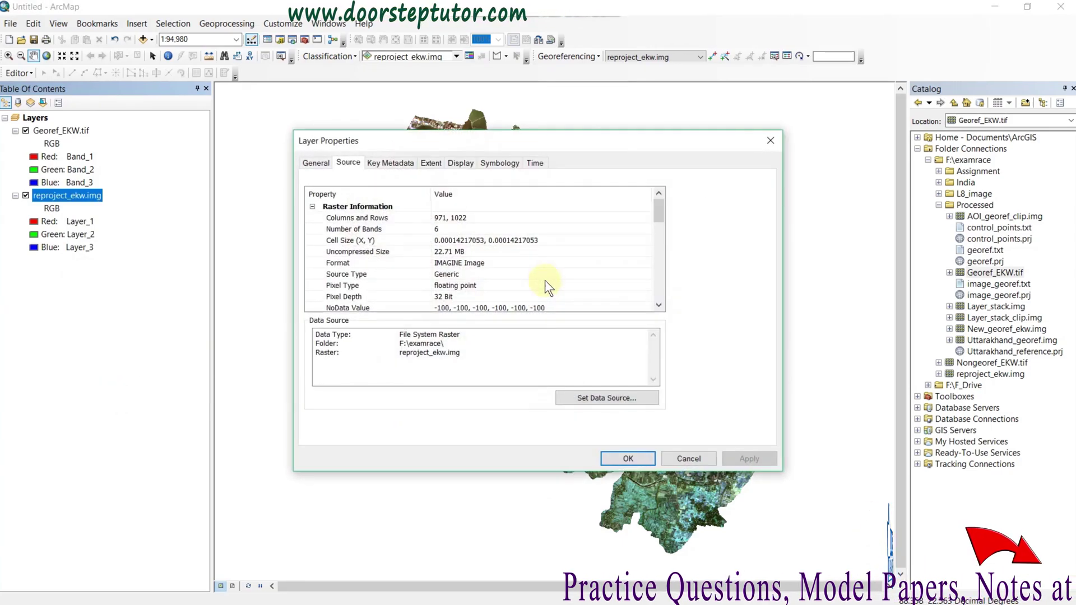